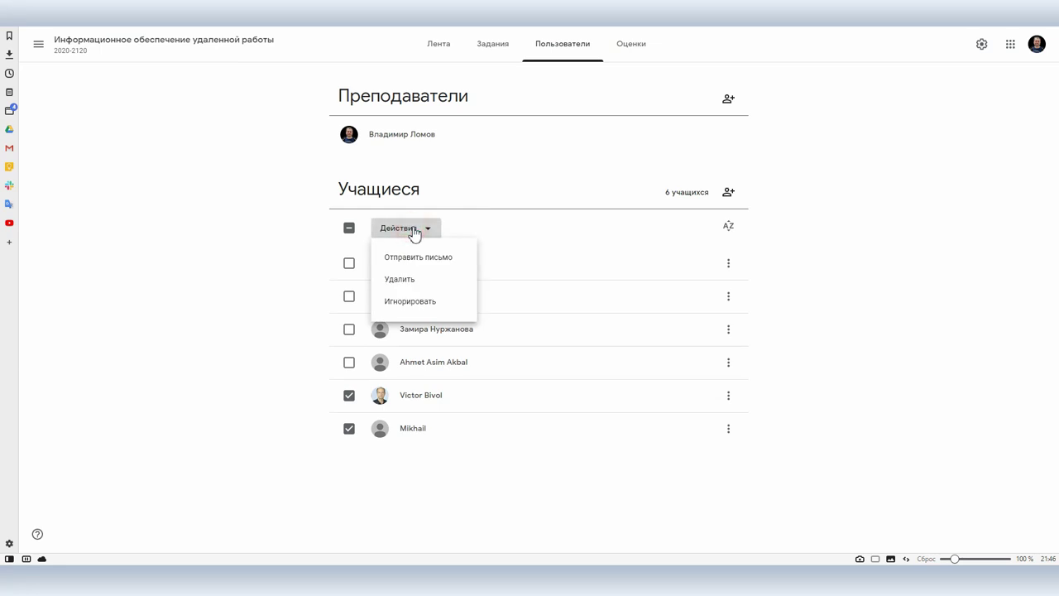
{"action": "left_click", "coordinate": [401, 280]}
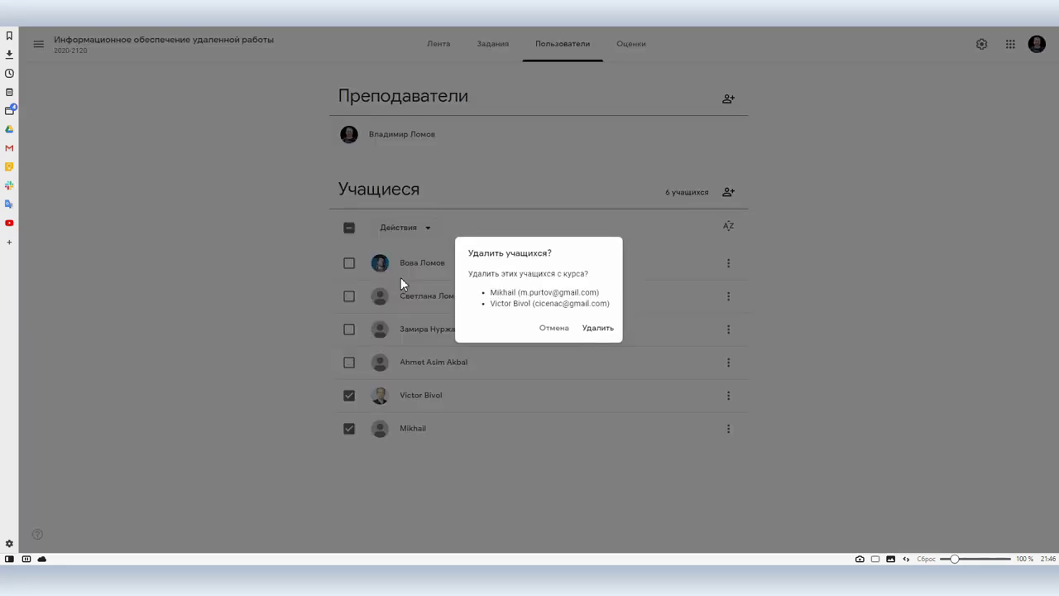
{"action": "left_click", "coordinate": [552, 330]}
{"action": "left_click", "coordinate": [348, 395]}
{"action": "left_click", "coordinate": [349, 429]}
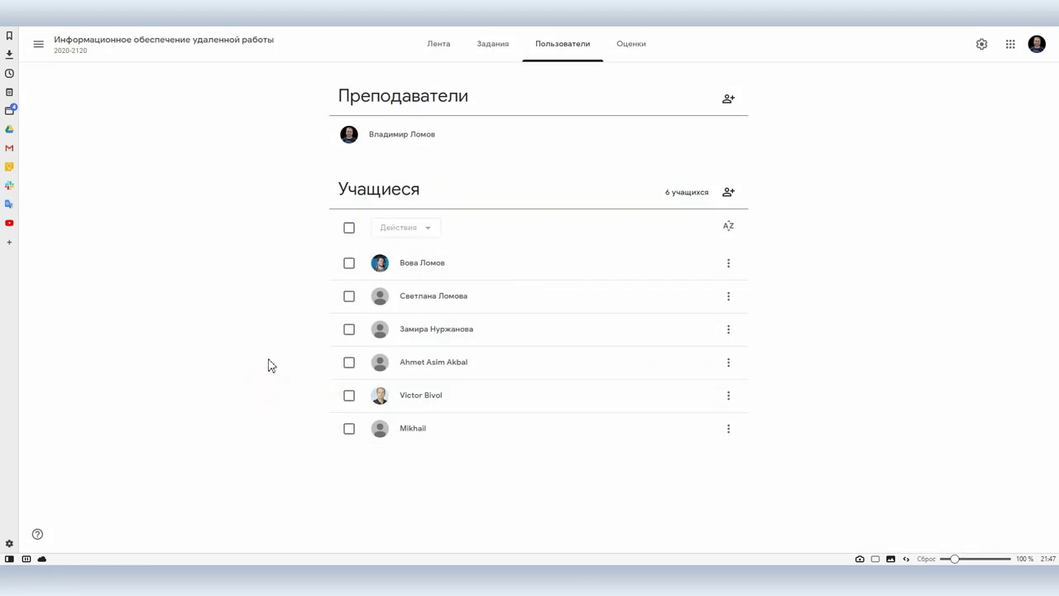
Open the course's assignments and preview the мессенджеры-текст-draft.docx document attached to "Первый урок", returning to the assignment list.
{"action": "left_click", "coordinate": [480, 48]}
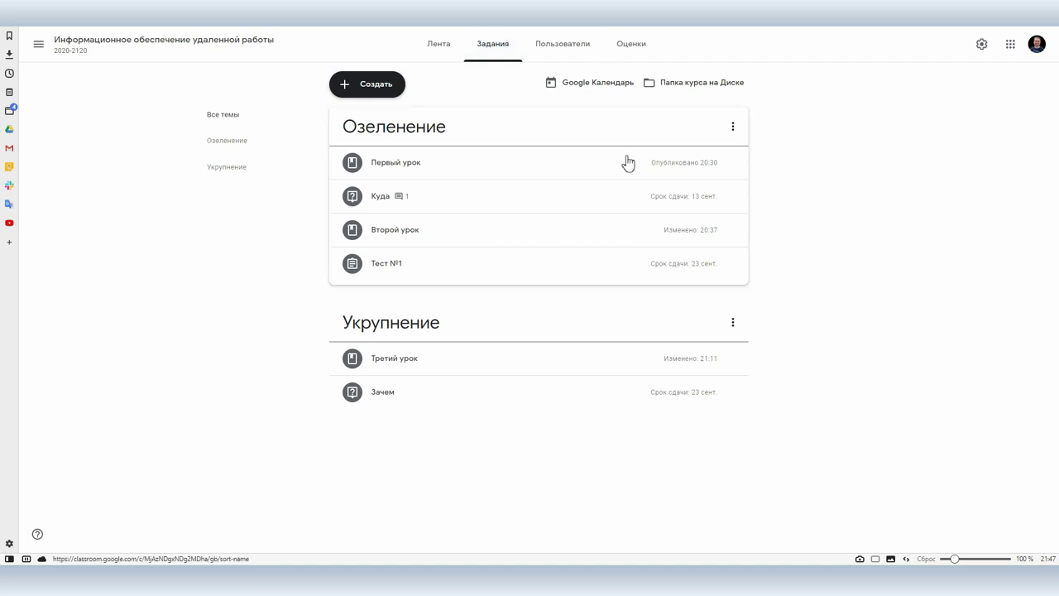
{"action": "left_click", "coordinate": [403, 172]}
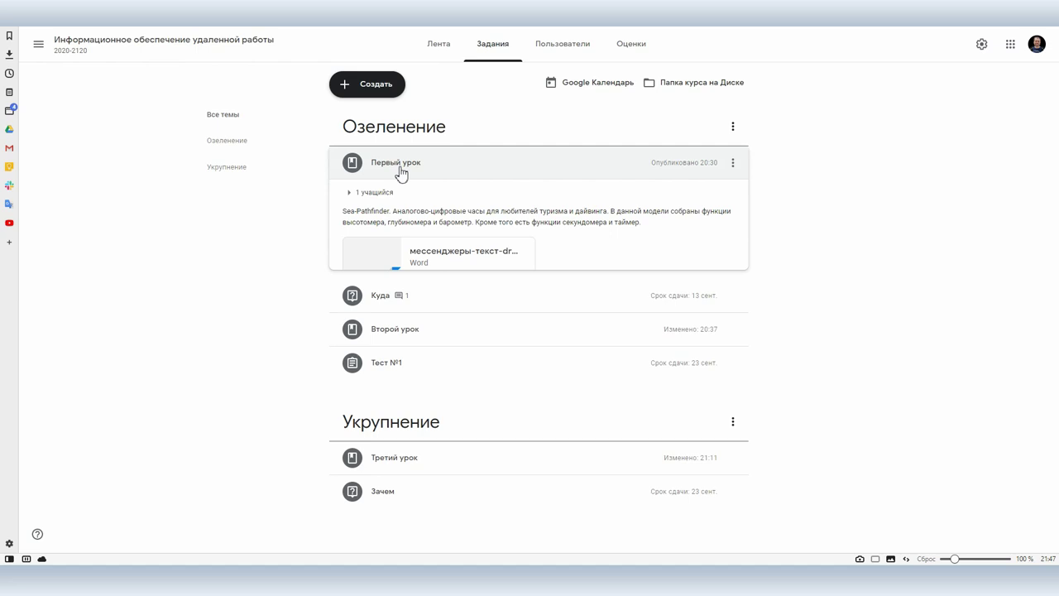
{"action": "left_click", "coordinate": [374, 256]}
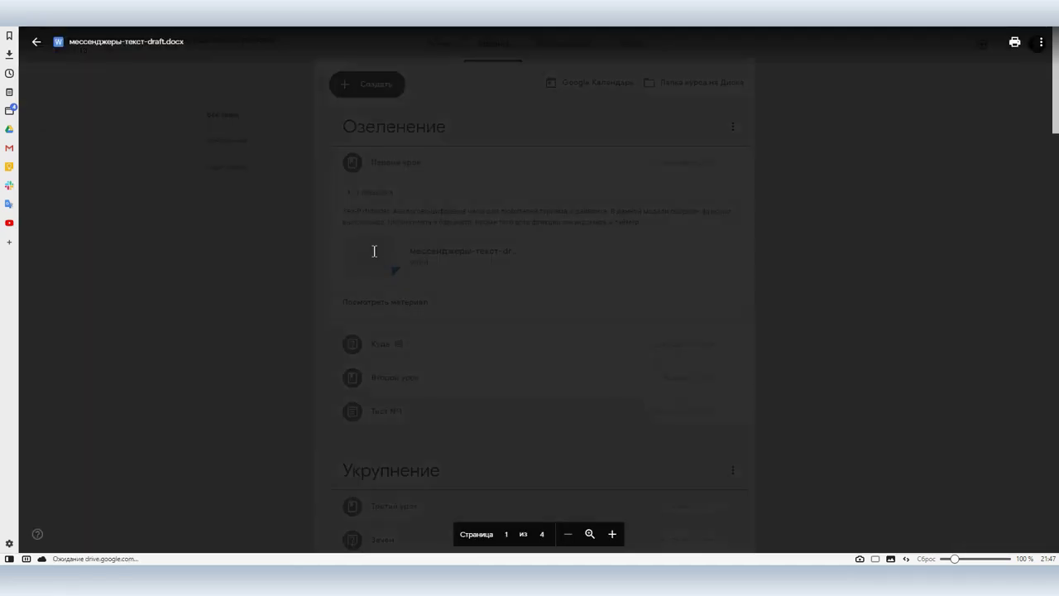
{"action": "scroll", "coordinate": [455, 280], "scroll_direction": "down", "scroll_amount": 3}
{"action": "scroll", "coordinate": [454, 280], "scroll_direction": "up", "scroll_amount": 2}
{"action": "scroll", "coordinate": [455, 280], "scroll_direction": "up", "scroll_amount": 1}
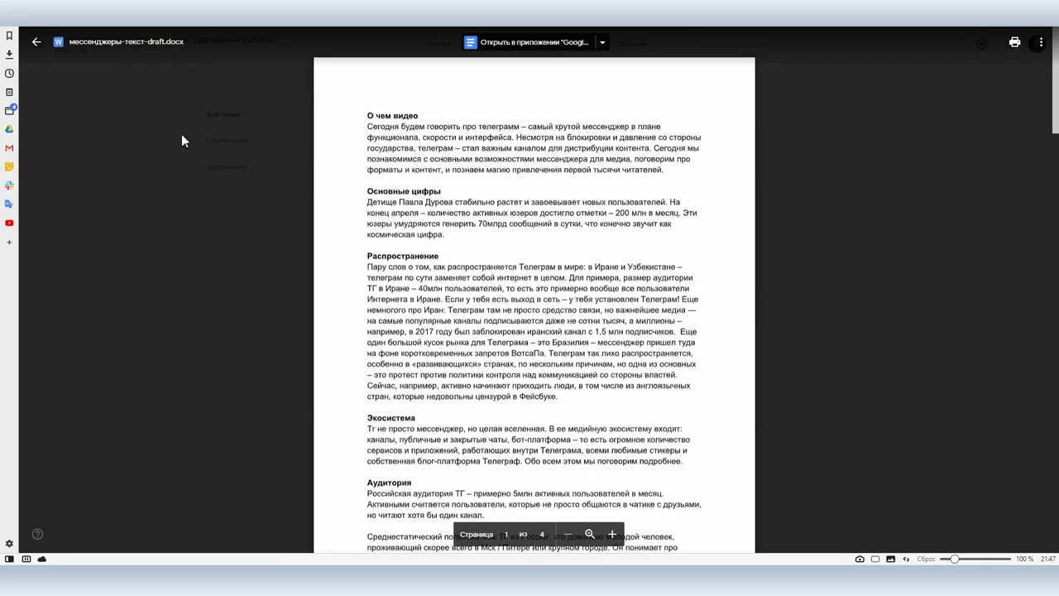
{"action": "left_click", "coordinate": [37, 42]}
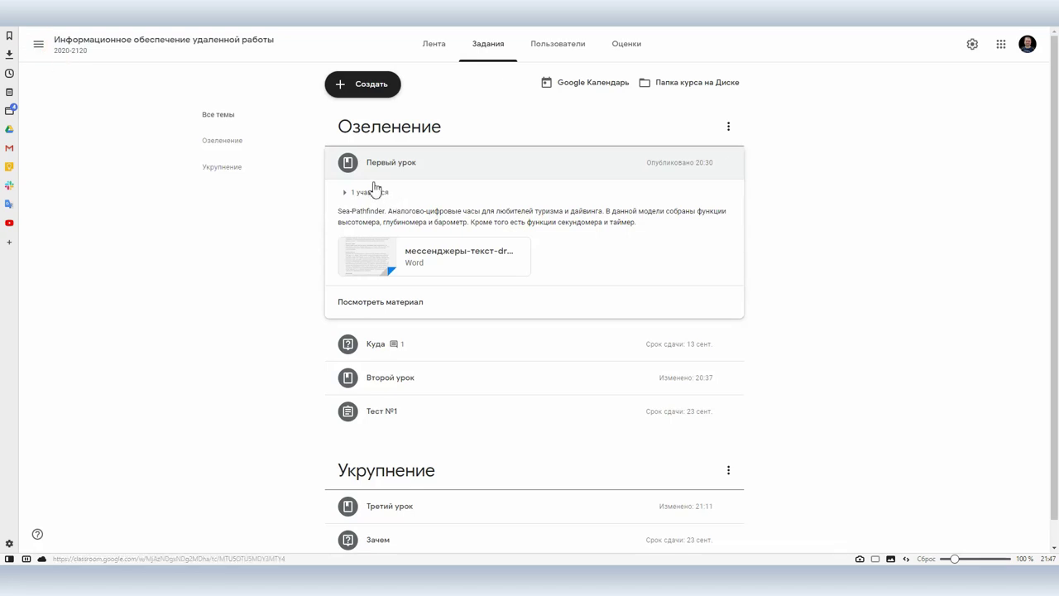
Expand the "Куда" question to view its submission and answer summary.
{"action": "left_click", "coordinate": [423, 348]}
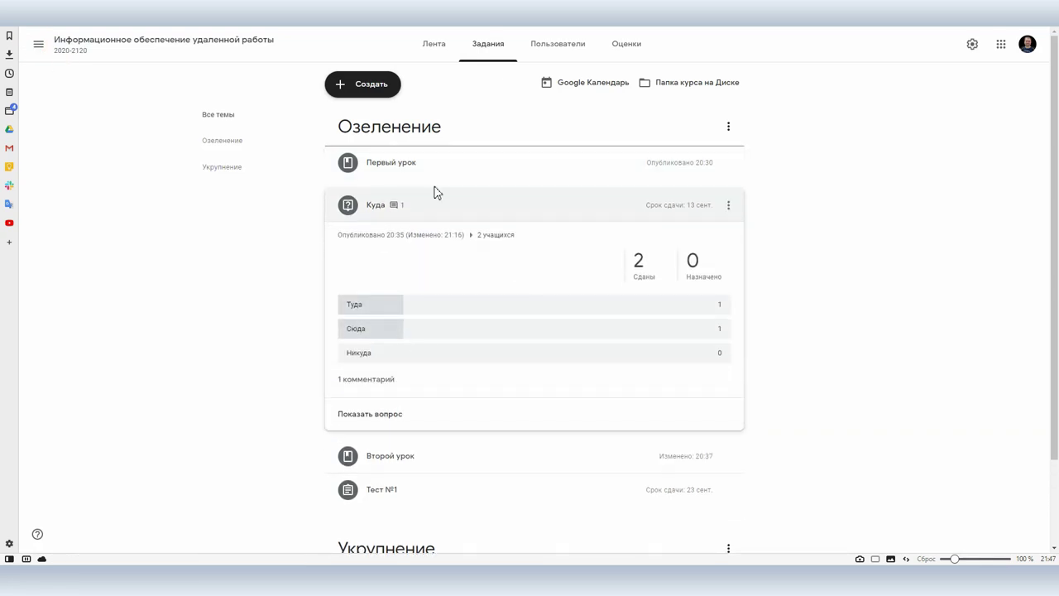
{"action": "scroll", "coordinate": [381, 331], "scroll_direction": "down", "scroll_amount": 1}
{"action": "scroll", "coordinate": [380, 331], "scroll_direction": "down", "scroll_amount": 2}
Expand "Второй урок", briefly play its attached Google Classroom video, and return to the assignment list.
{"action": "left_click", "coordinate": [386, 350]}
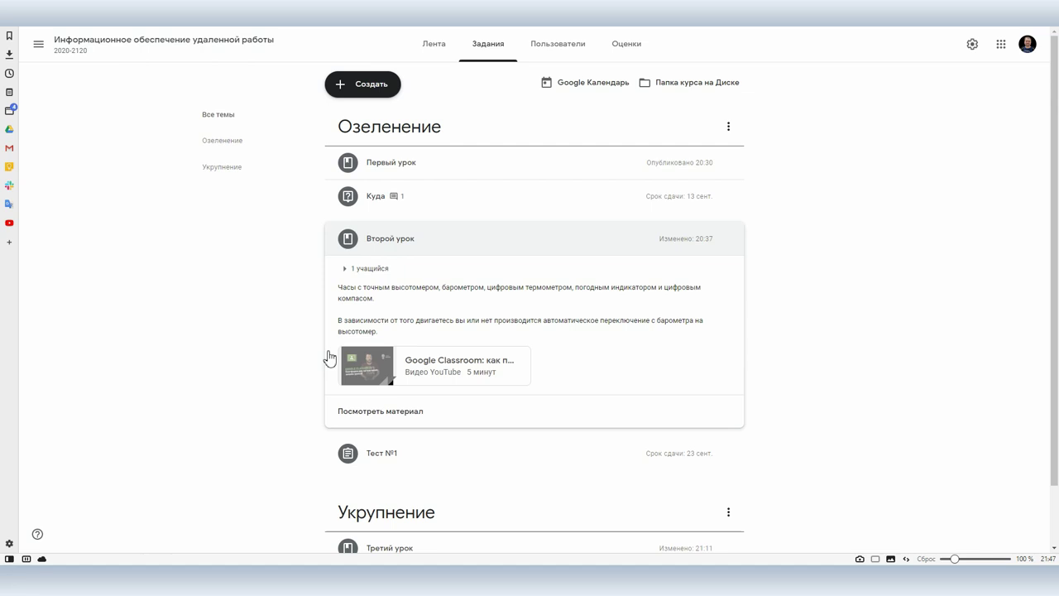
{"action": "left_click", "coordinate": [445, 370]}
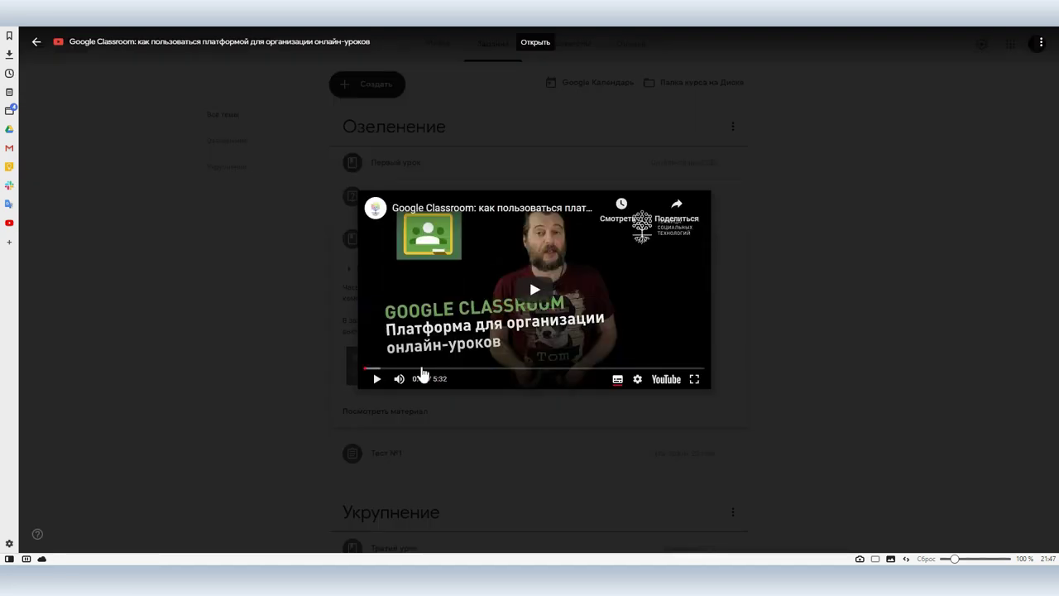
{"action": "left_click", "coordinate": [377, 381]}
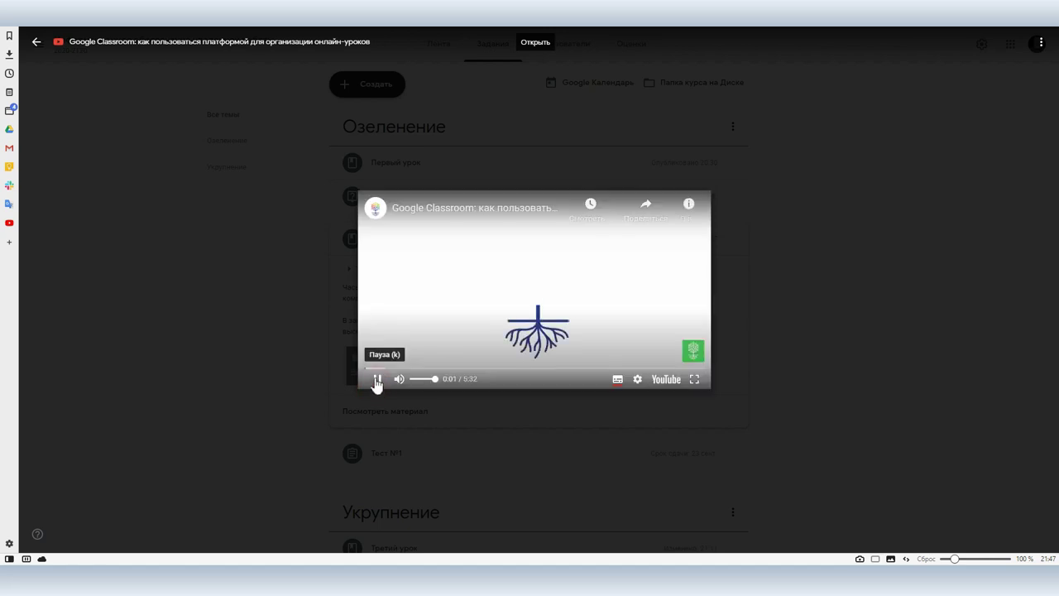
{"action": "left_click", "coordinate": [378, 381]}
{"action": "left_click", "coordinate": [38, 43]}
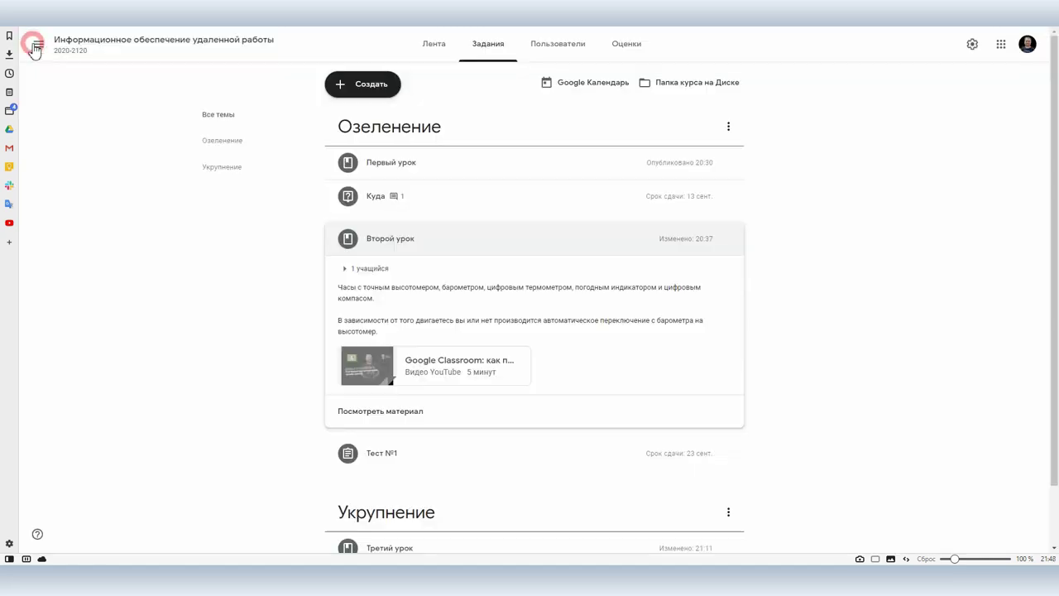
Expand the "Тест №1" assignment to view its attached form and submissions, and collapse it again.
{"action": "scroll", "coordinate": [372, 174], "scroll_direction": "down", "scroll_amount": 1}
{"action": "left_click", "coordinate": [372, 174]}
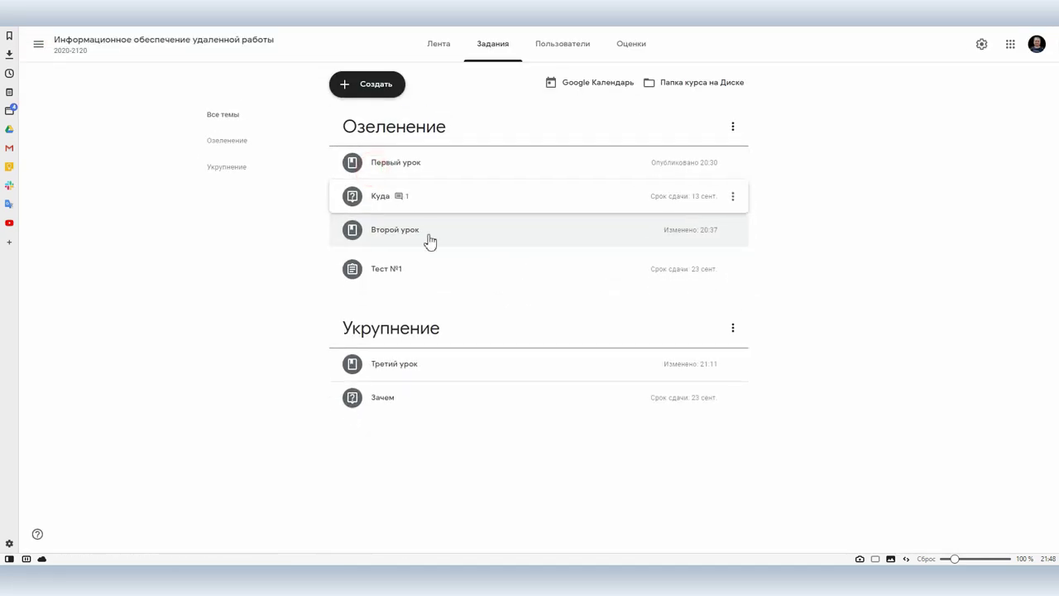
{"action": "left_click", "coordinate": [385, 269]}
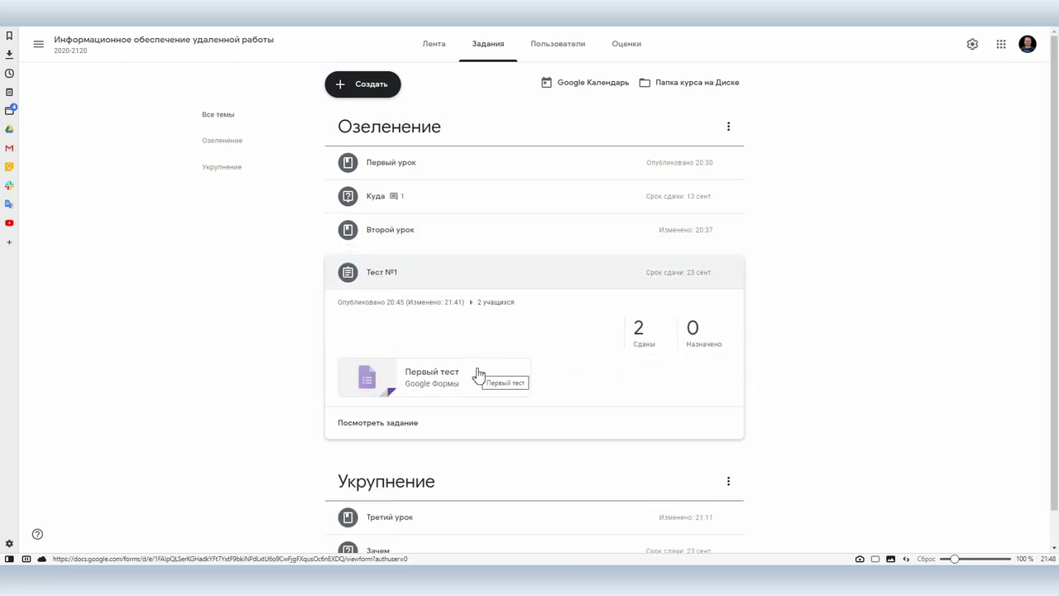
{"action": "left_click", "coordinate": [462, 270]}
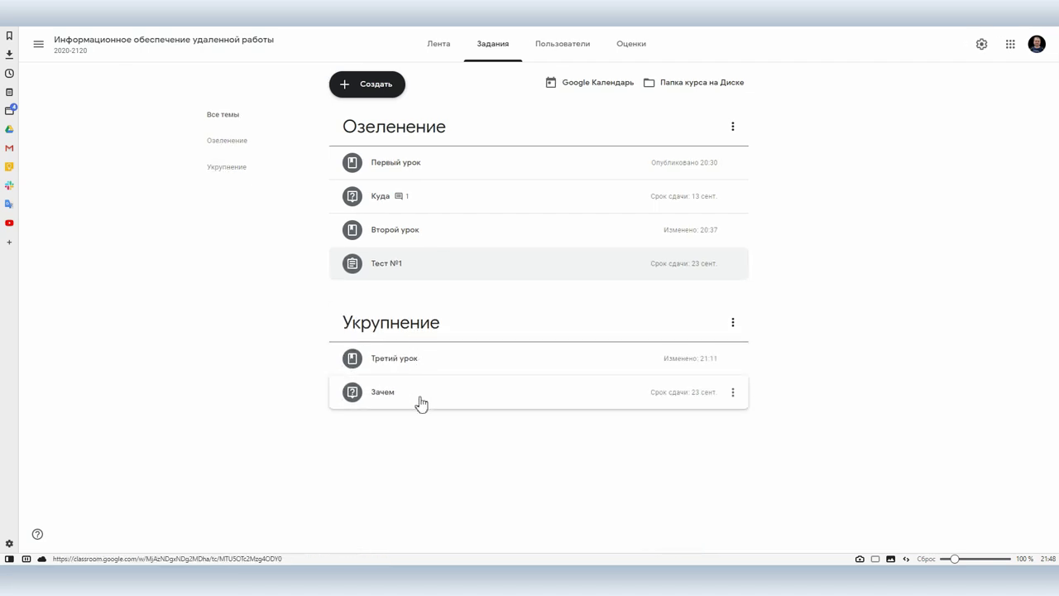
Go to the course overview and make a copy of the "Информационное обеспечение удаленной работы" course.
{"action": "left_click", "coordinate": [38, 44]}
{"action": "left_click", "coordinate": [71, 50]}
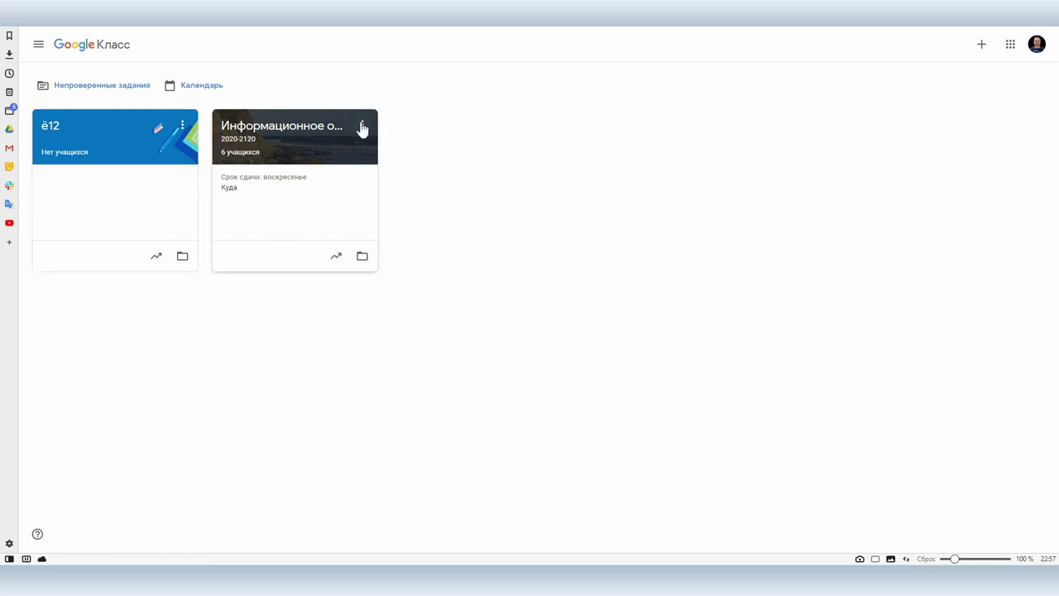
{"action": "left_click", "coordinate": [362, 125]}
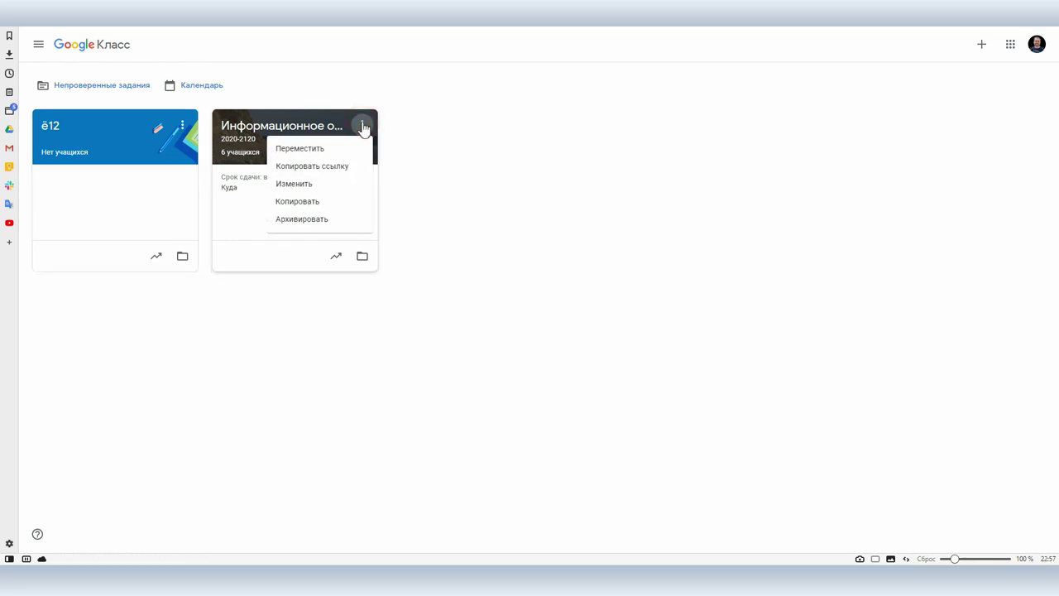
{"action": "left_click", "coordinate": [297, 203]}
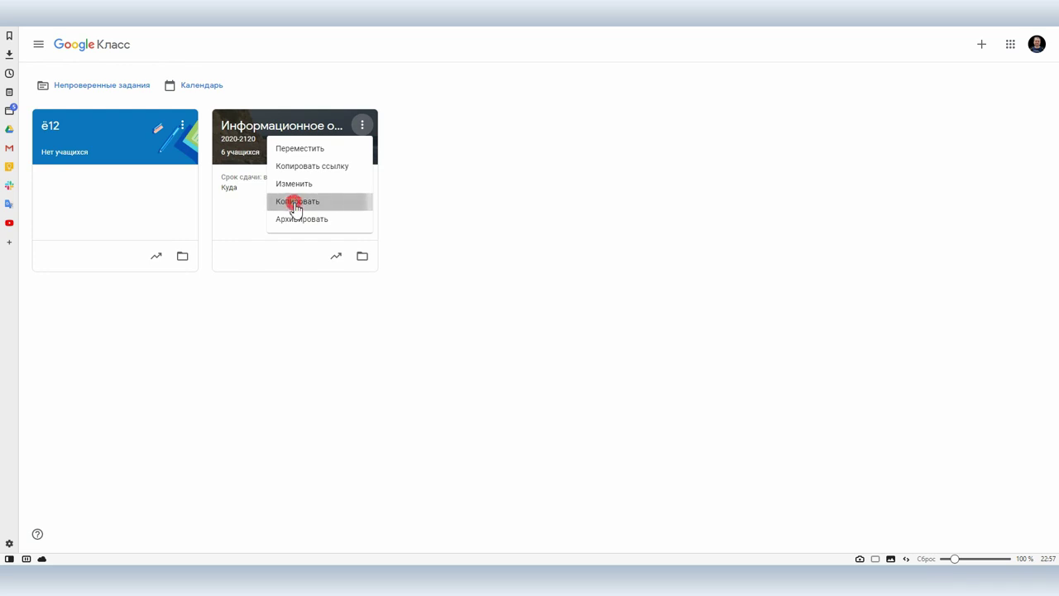
{"action": "left_click", "coordinate": [662, 402]}
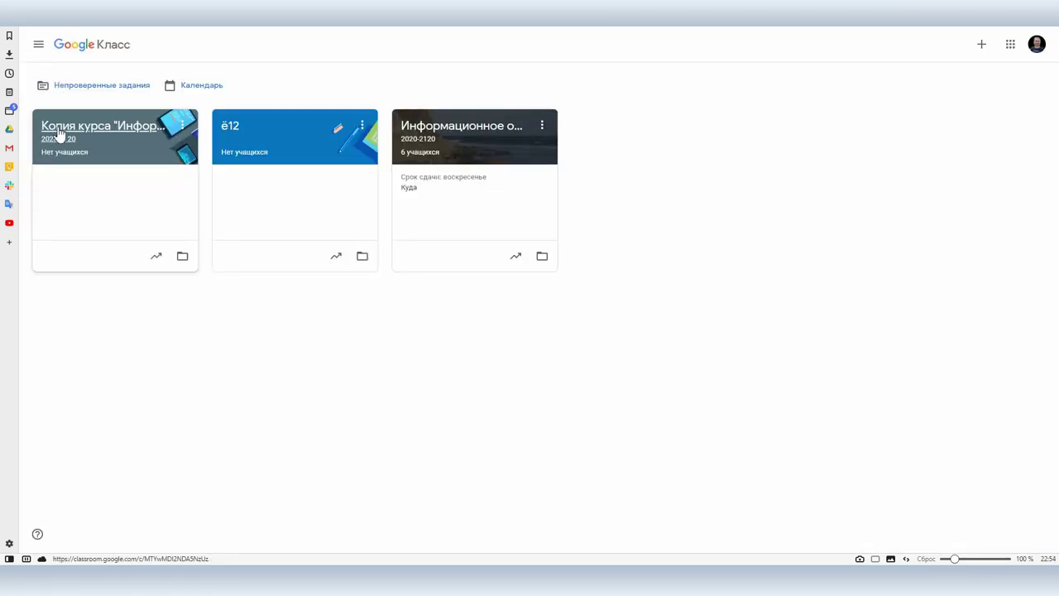
Open the copied course, display its course code enlarged, and check the course's user list.
{"action": "left_click", "coordinate": [59, 134]}
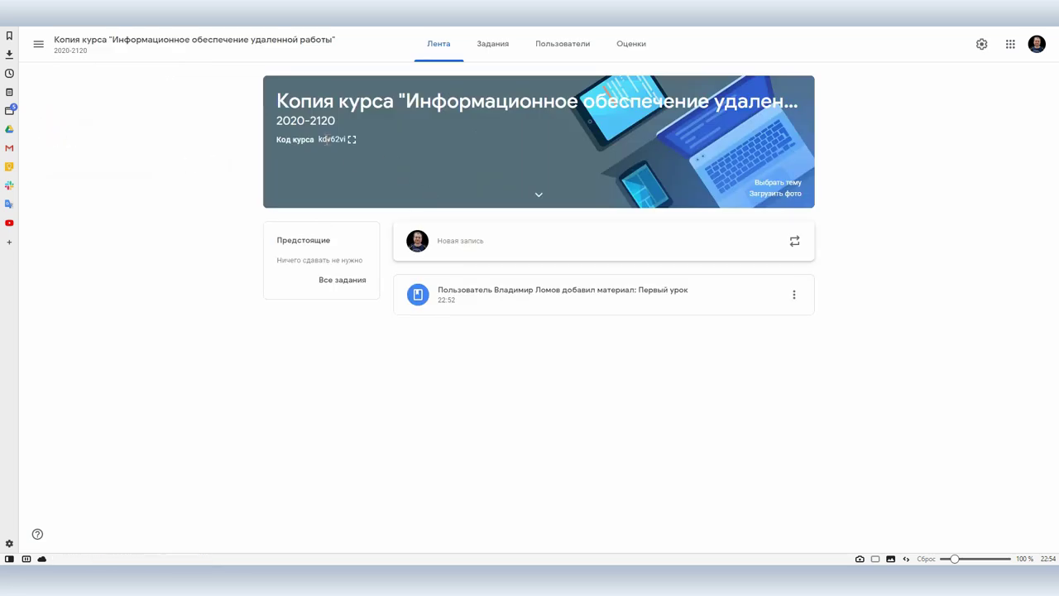
{"action": "left_click", "coordinate": [350, 142]}
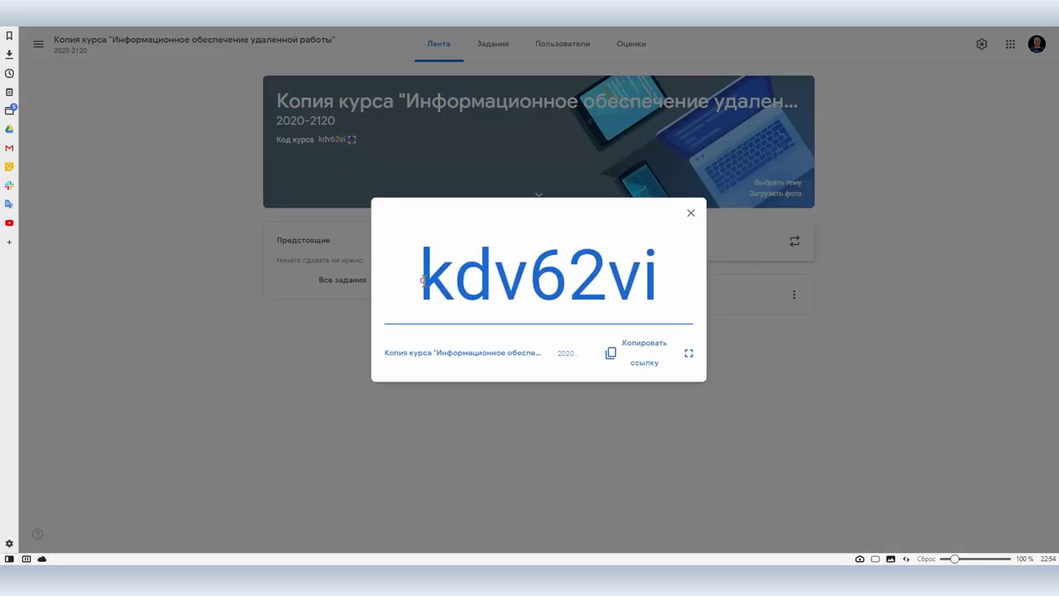
{"action": "left_click_drag", "start_coordinate": [422, 280], "coordinate": [672, 297]}
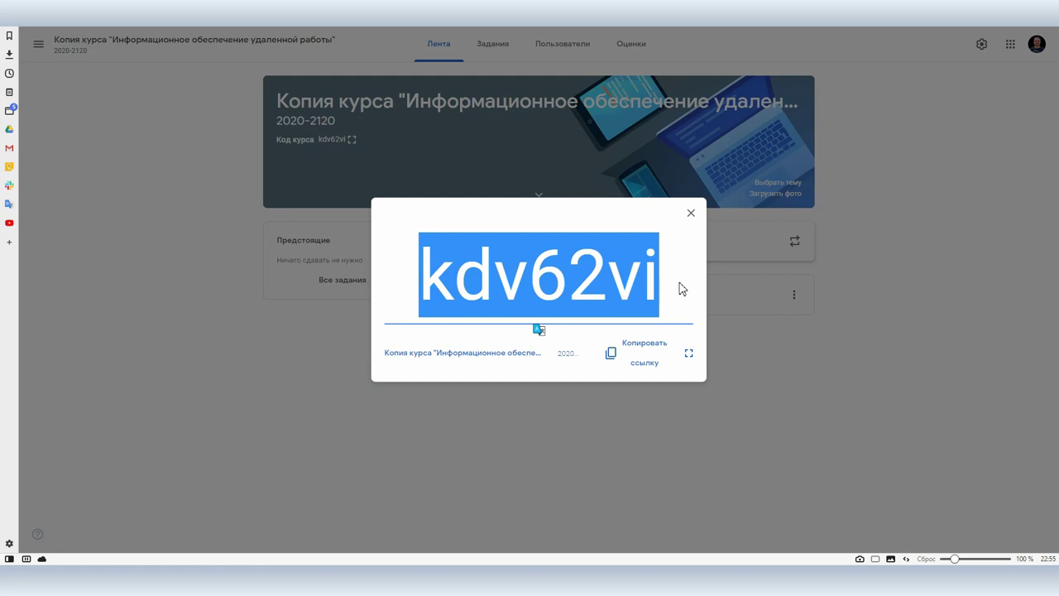
{"action": "left_click", "coordinate": [691, 214]}
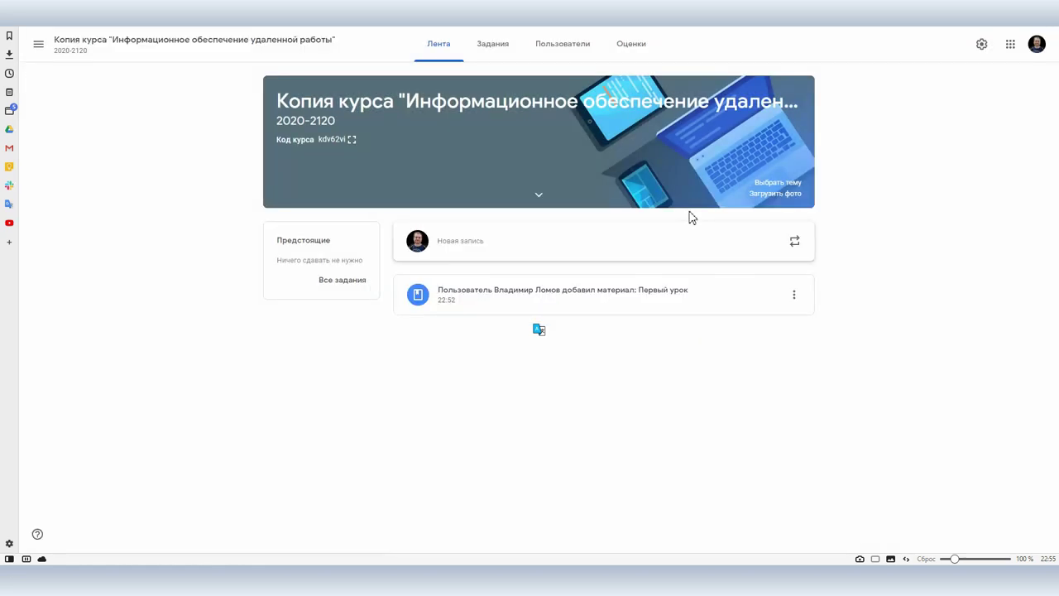
{"action": "left_click", "coordinate": [558, 43]}
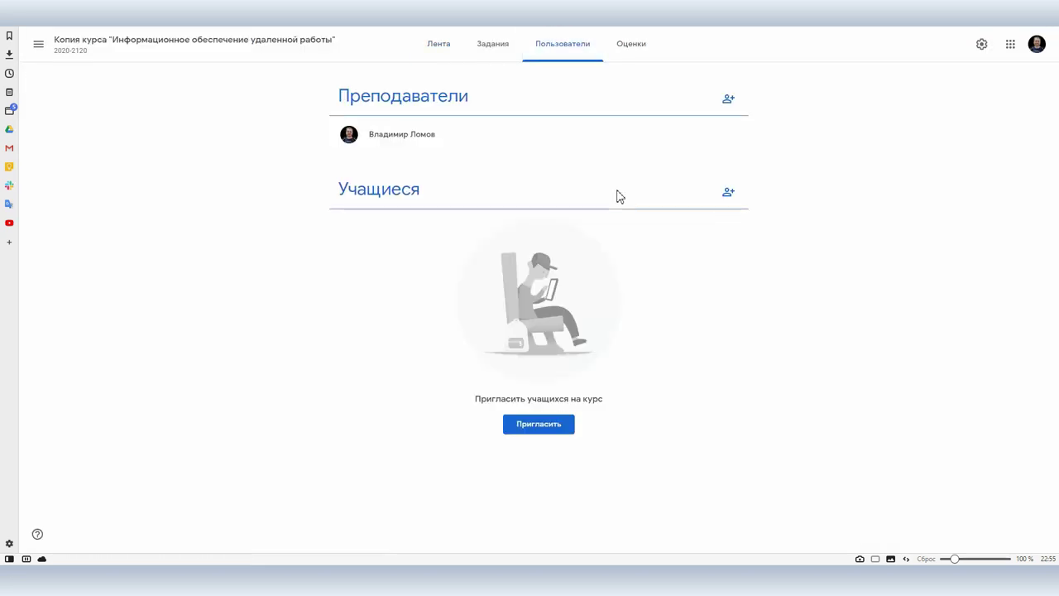
Open the draft question "Куда" in the copied course for editing, check its recipient setting, and close it without publishing.
{"action": "left_click", "coordinate": [491, 48]}
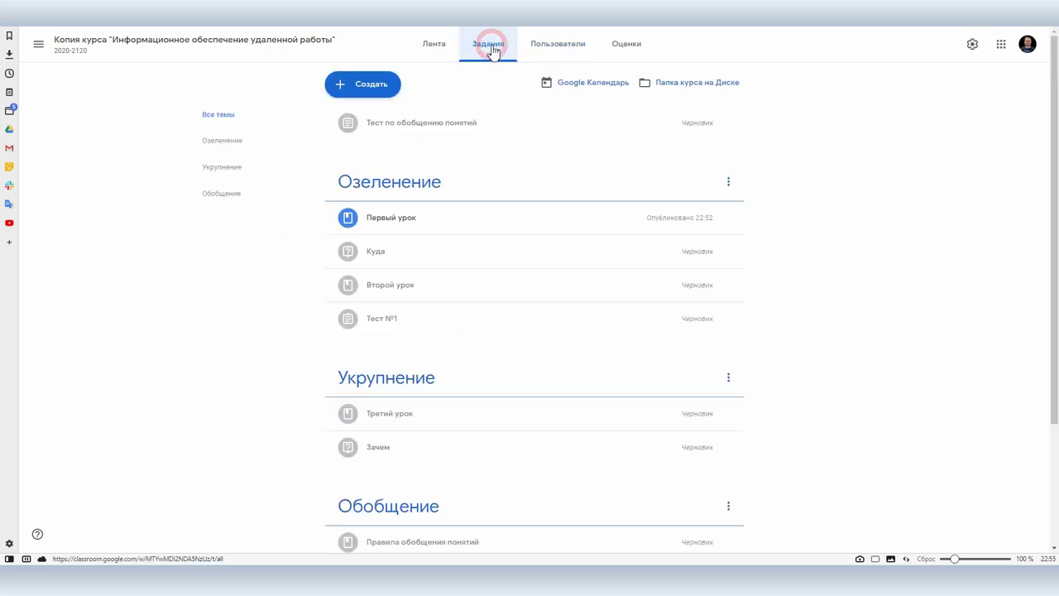
{"action": "left_click", "coordinate": [733, 252]}
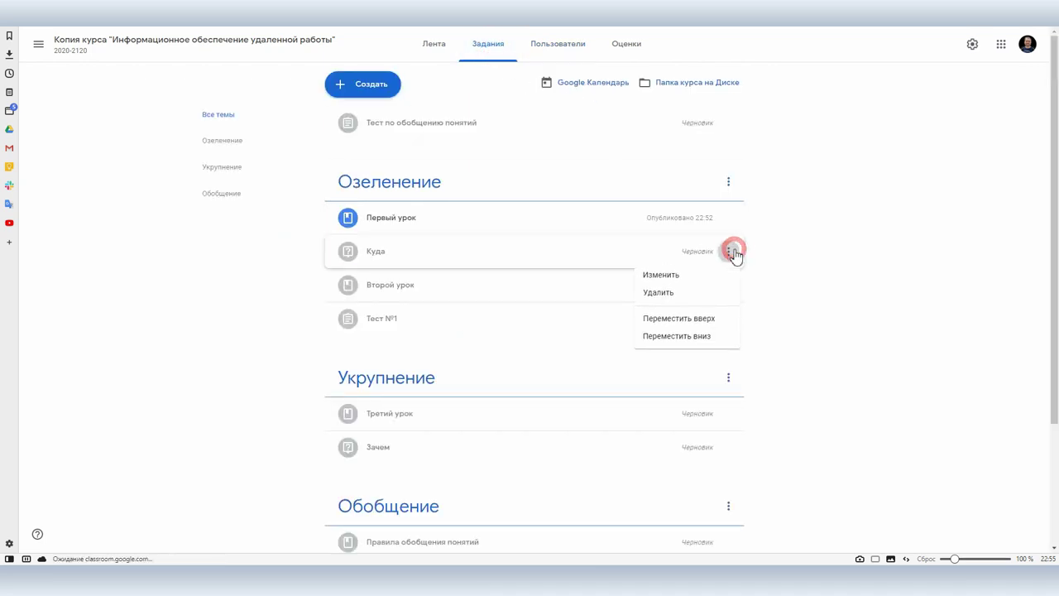
{"action": "left_click", "coordinate": [674, 273]}
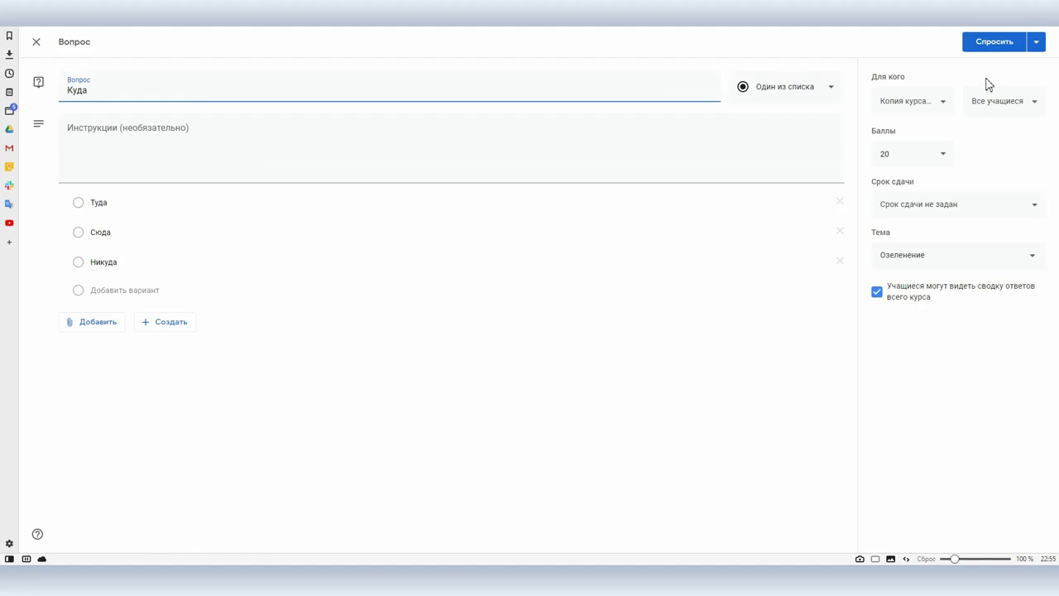
{"action": "left_click", "coordinate": [1001, 96]}
{"action": "left_click", "coordinate": [1002, 99]}
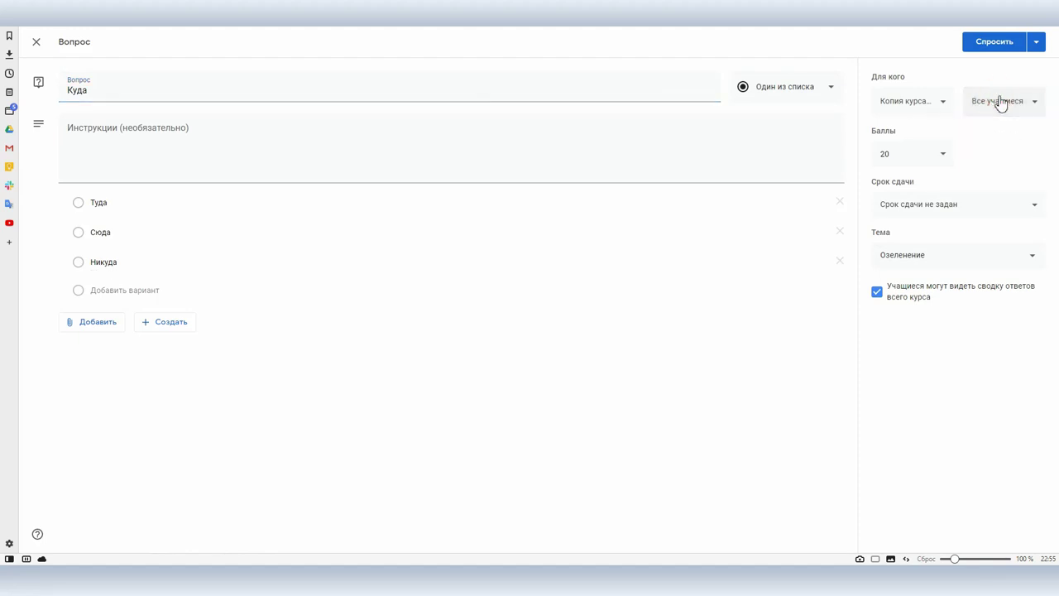
{"action": "left_click", "coordinate": [37, 41]}
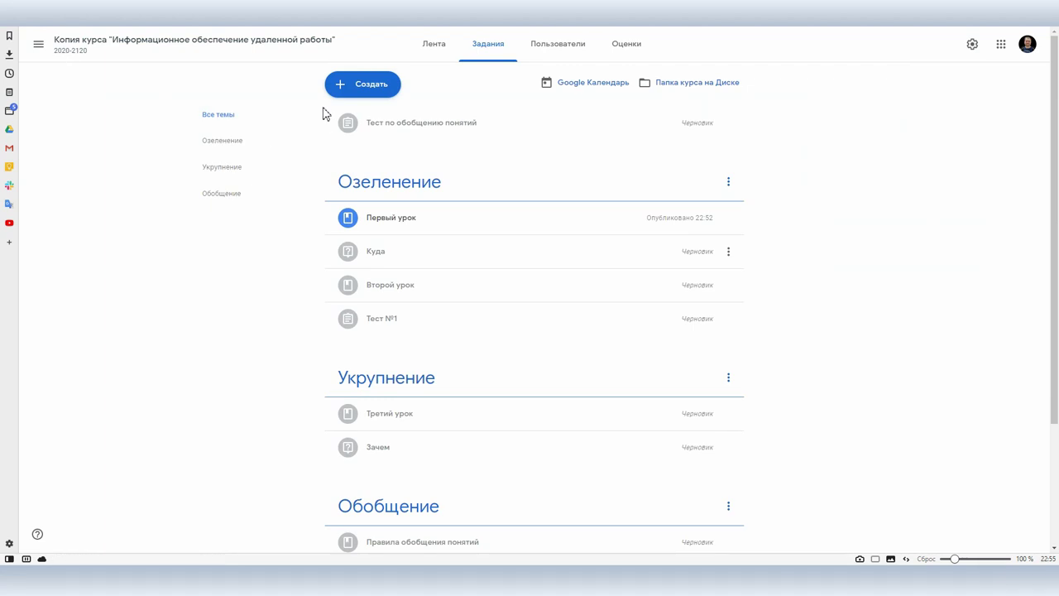
Return to the course overview and open the original "Информационное обеспечение удаленной работы" course.
{"action": "left_click", "coordinate": [38, 44]}
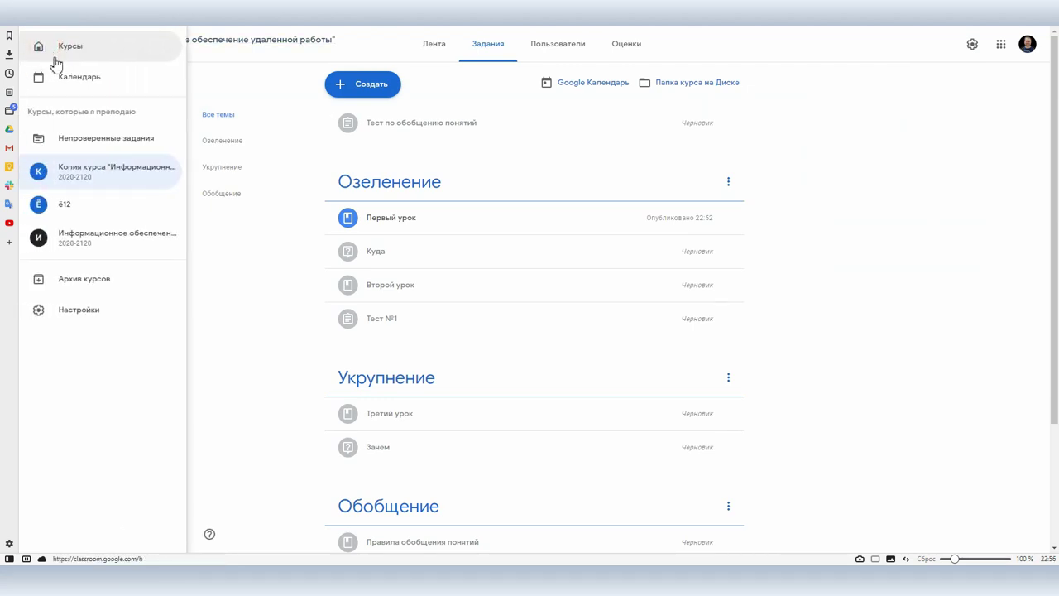
{"action": "left_click", "coordinate": [63, 52]}
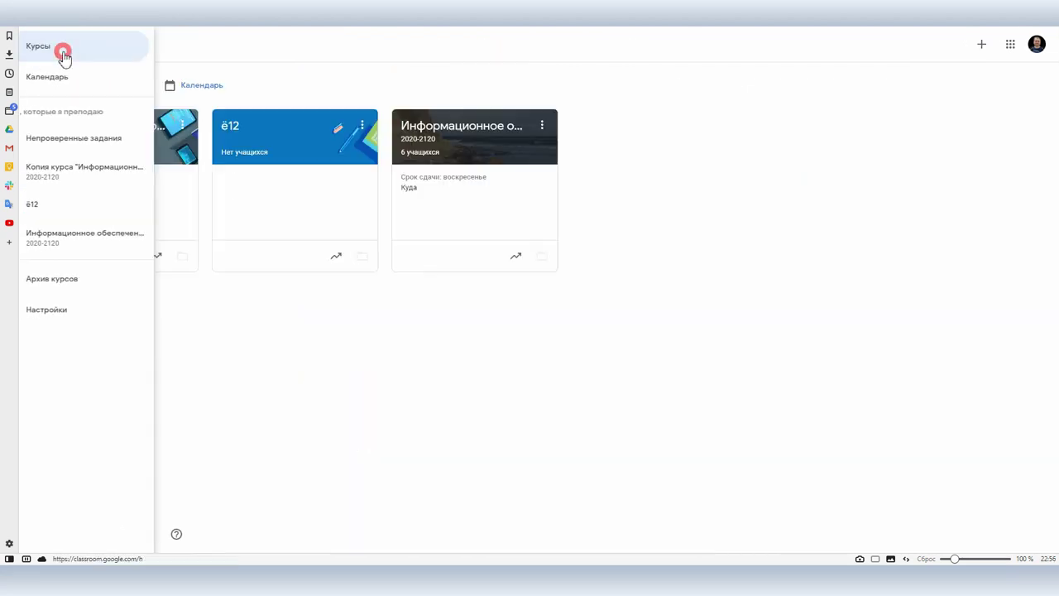
{"action": "left_click", "coordinate": [432, 137]}
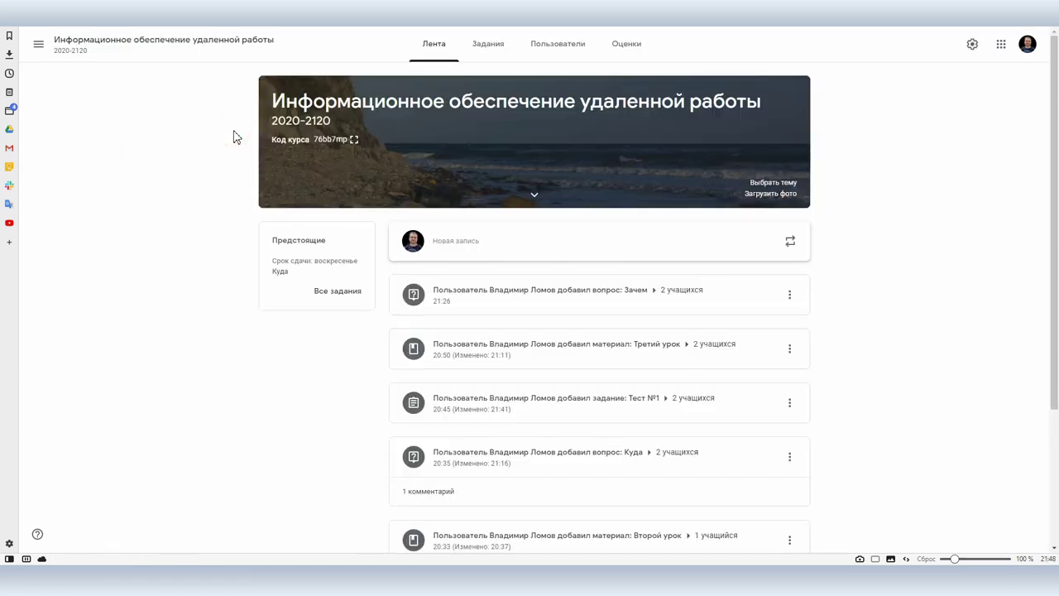
Add a new topic named "Обобщение" to the course's assignments.
{"action": "left_click", "coordinate": [488, 45]}
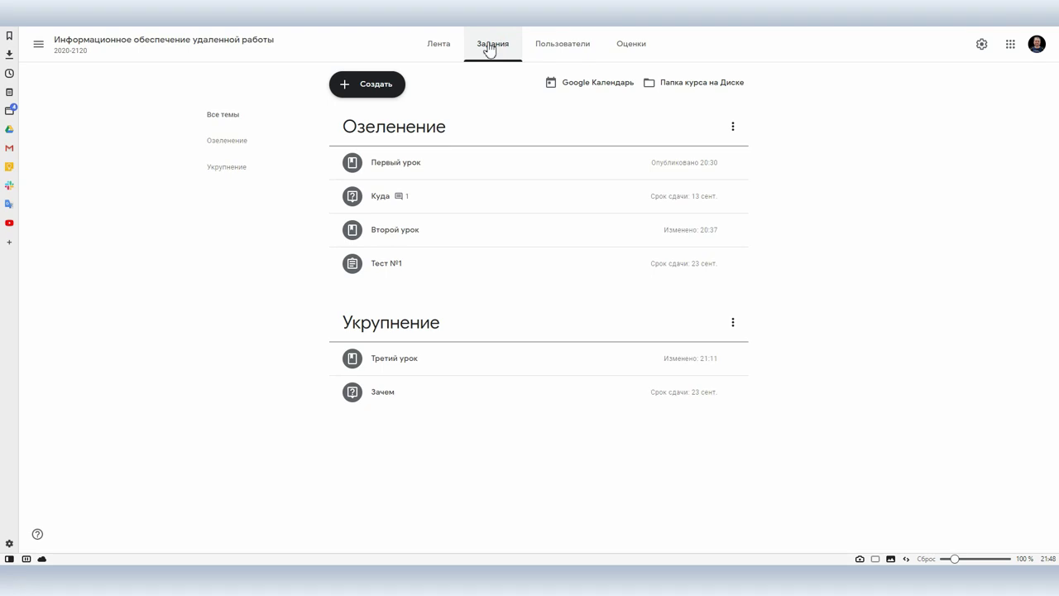
{"action": "left_click", "coordinate": [372, 88]}
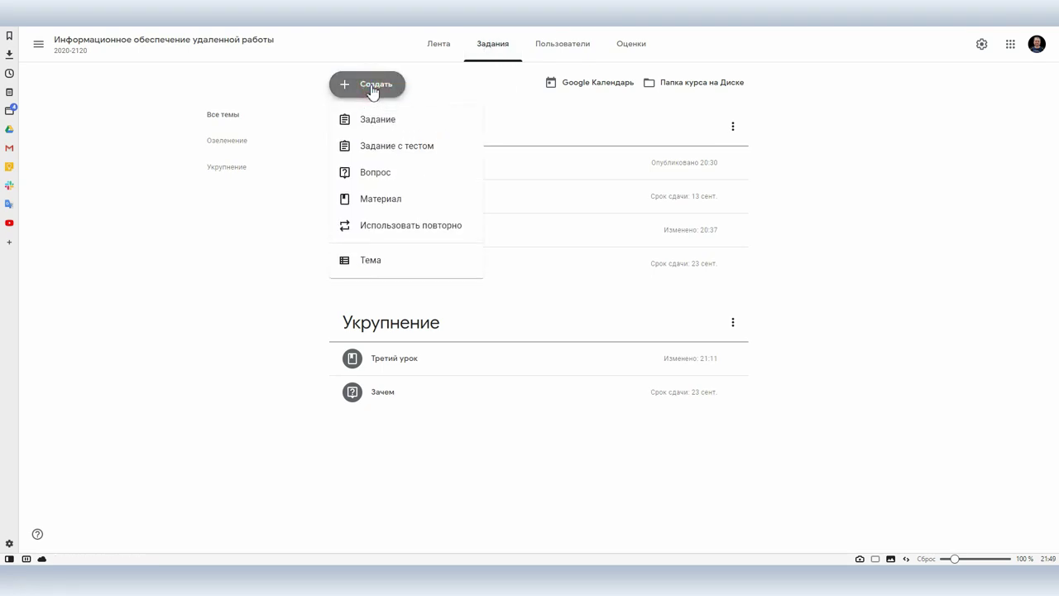
{"action": "left_click", "coordinate": [390, 257]}
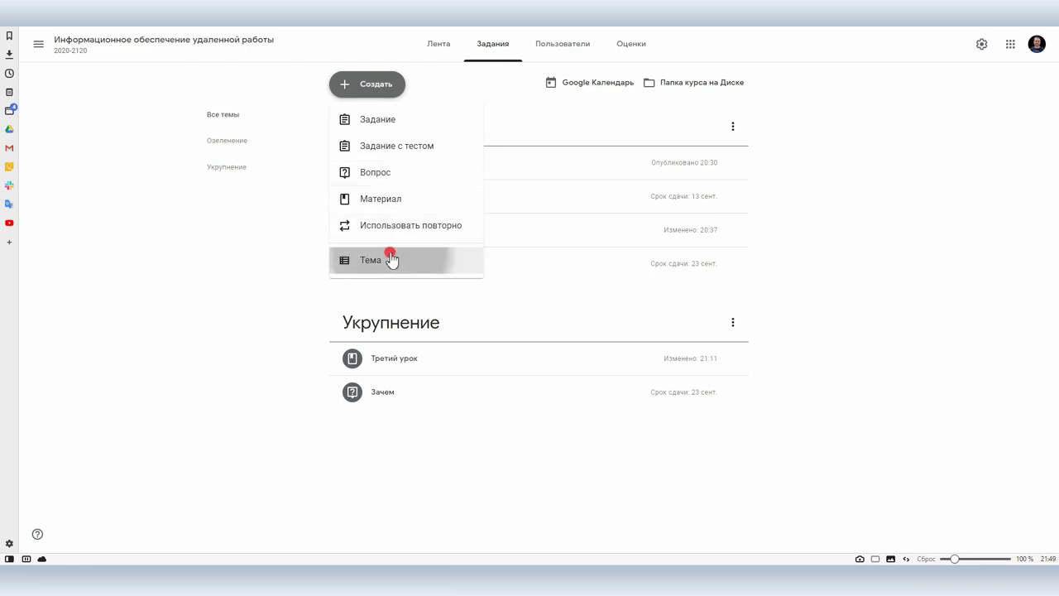
{"action": "type", "text": "J,j,otybt"}
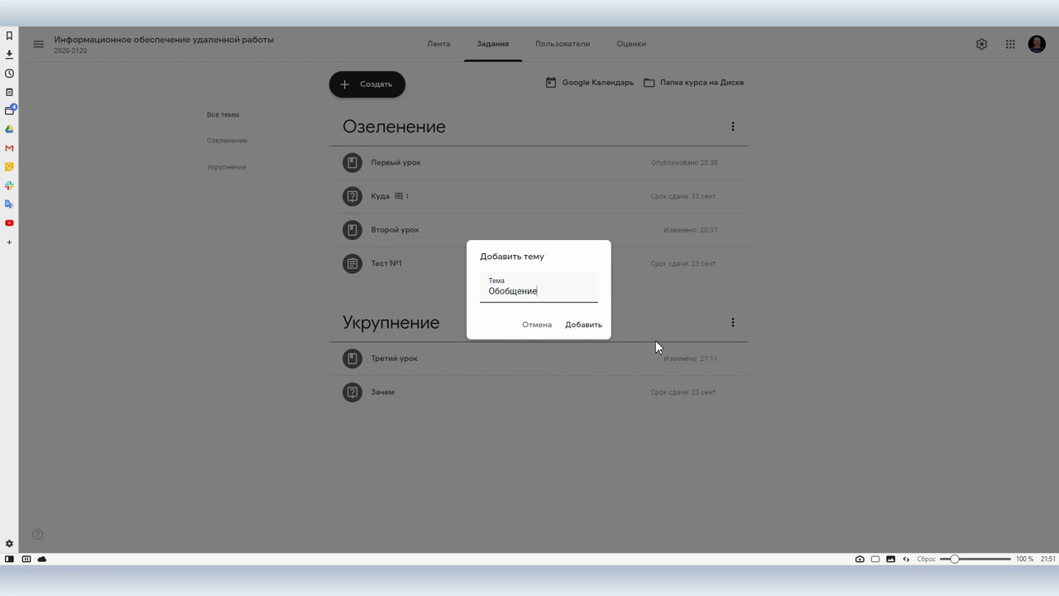
{"action": "left_click", "coordinate": [585, 325]}
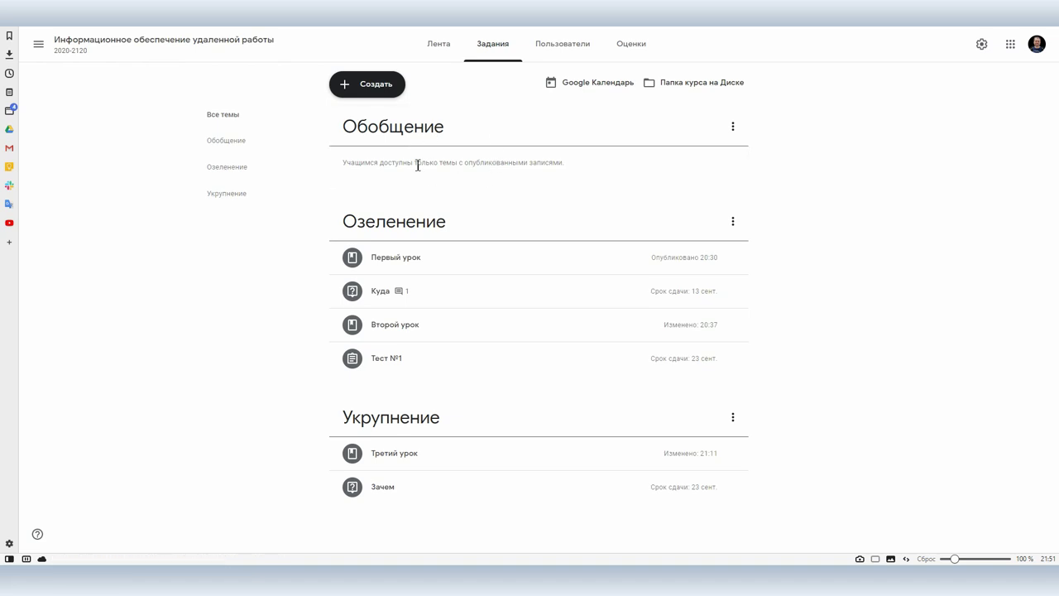
Start a new course material titled "Правила обобщения понятий".
{"action": "left_click", "coordinate": [360, 85]}
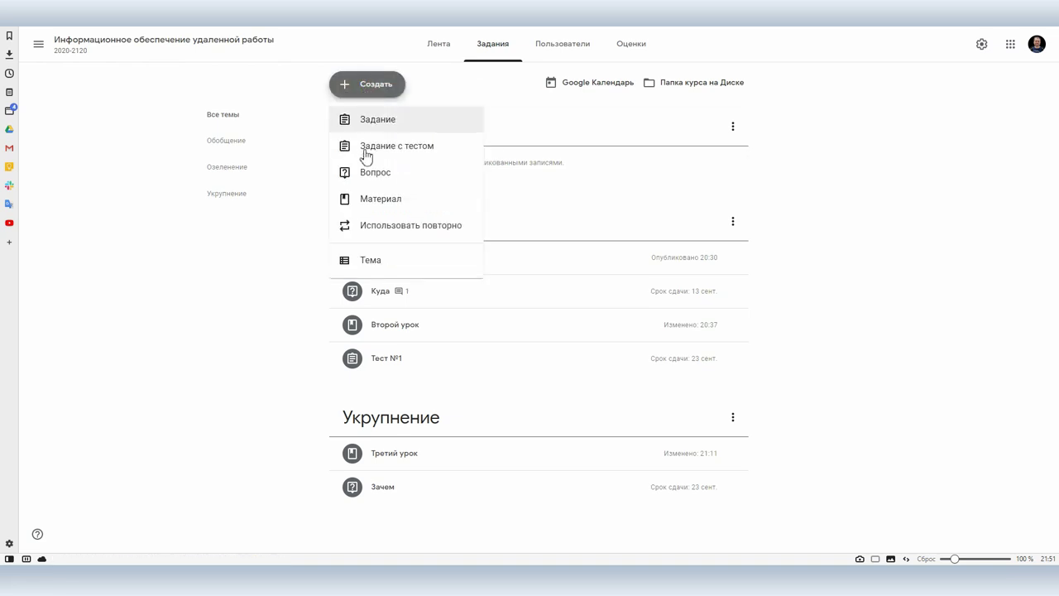
{"action": "left_click", "coordinate": [379, 202]}
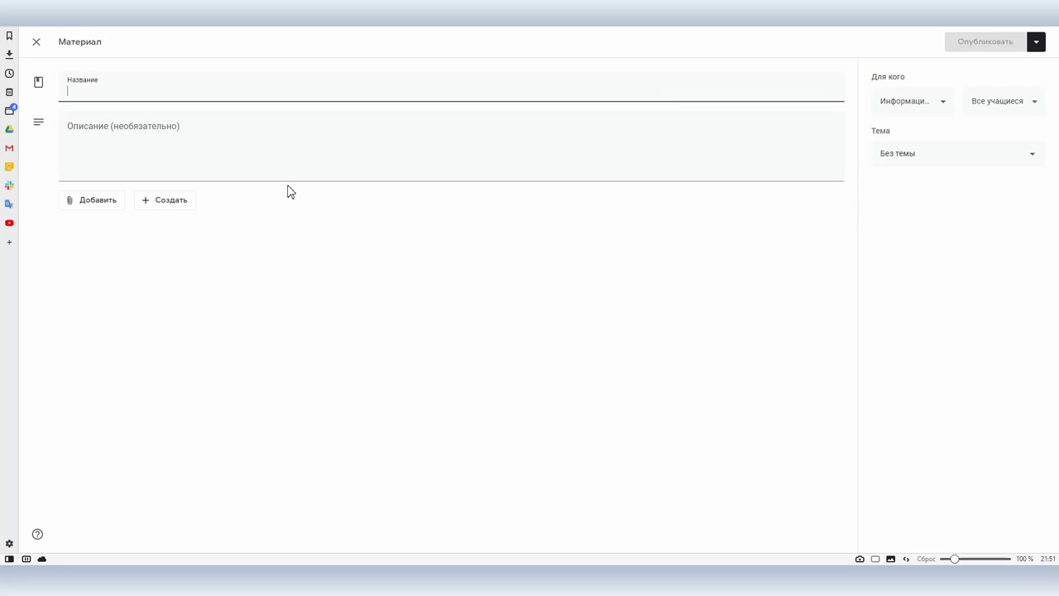
{"action": "type", "text": "Правила обобщения понятий"}
{"action": "left_click", "coordinate": [305, 134]}
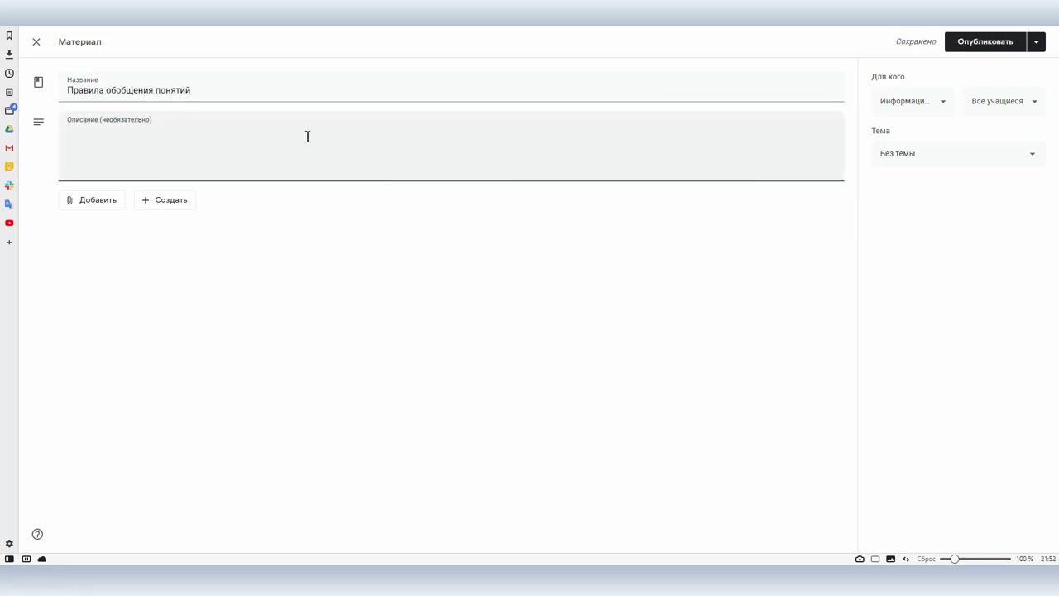
Look through the Classroom folder on Google Drive for a file to attach and close it without adding anything.
{"action": "left_click", "coordinate": [104, 204]}
{"action": "left_click", "coordinate": [99, 223]}
{"action": "left_click", "coordinate": [411, 164]}
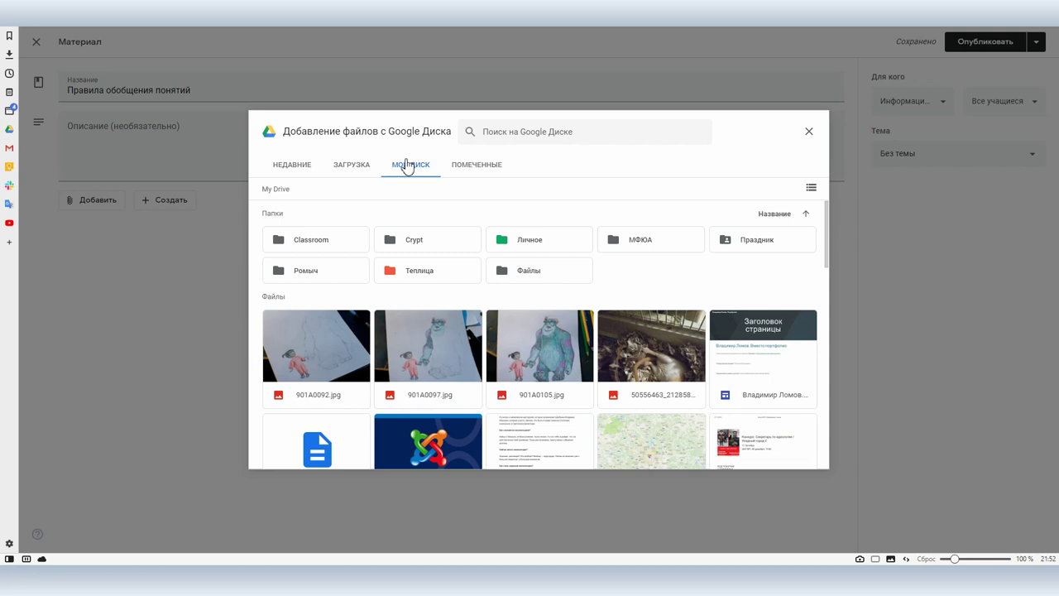
{"action": "double_click", "coordinate": [336, 238]}
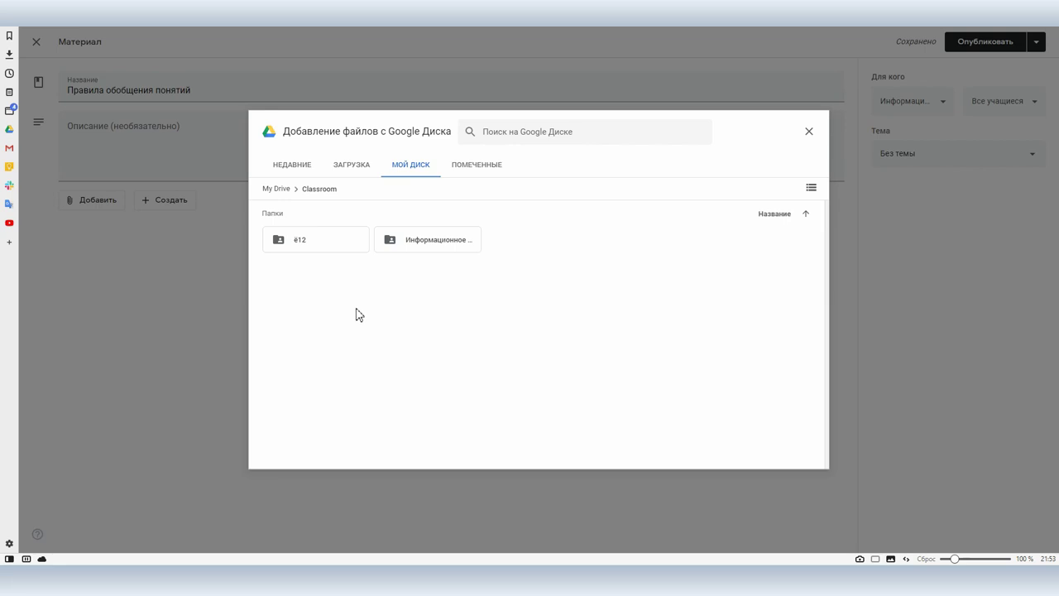
{"action": "left_click", "coordinate": [808, 130]}
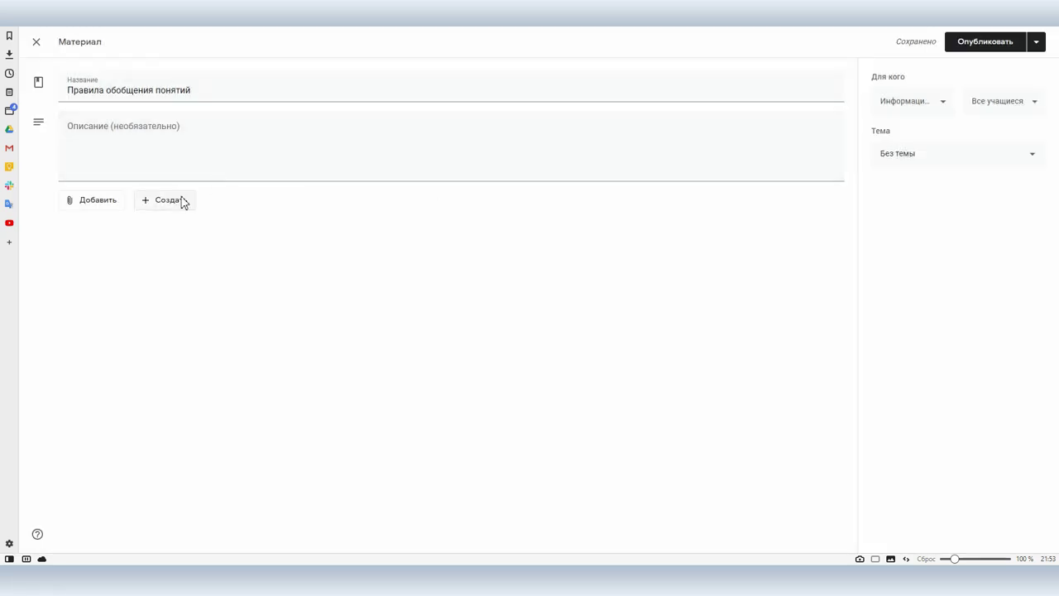
{"action": "left_click", "coordinate": [110, 202]}
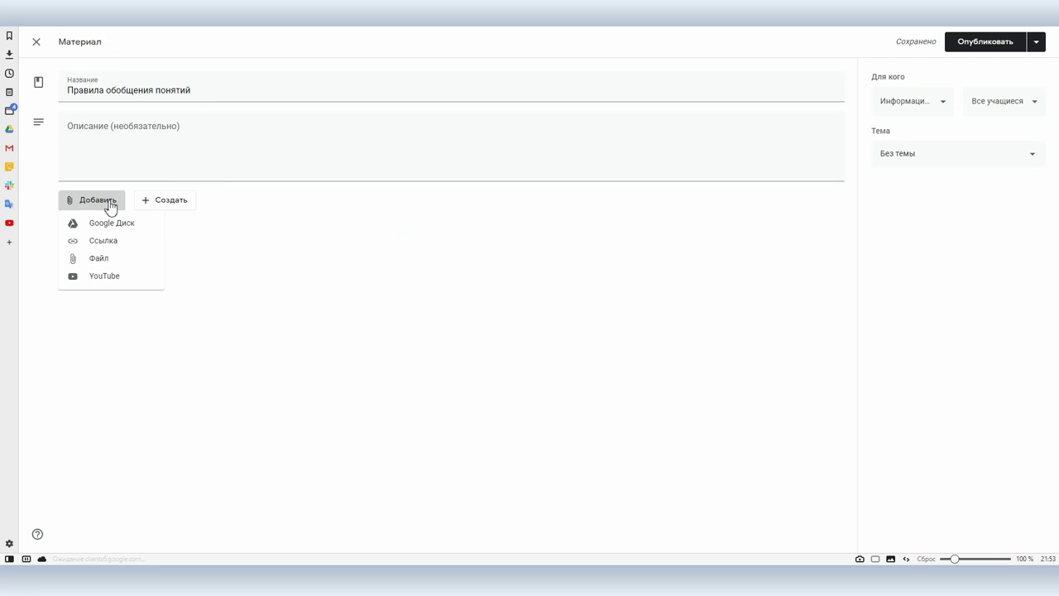
{"action": "left_click", "coordinate": [118, 241]}
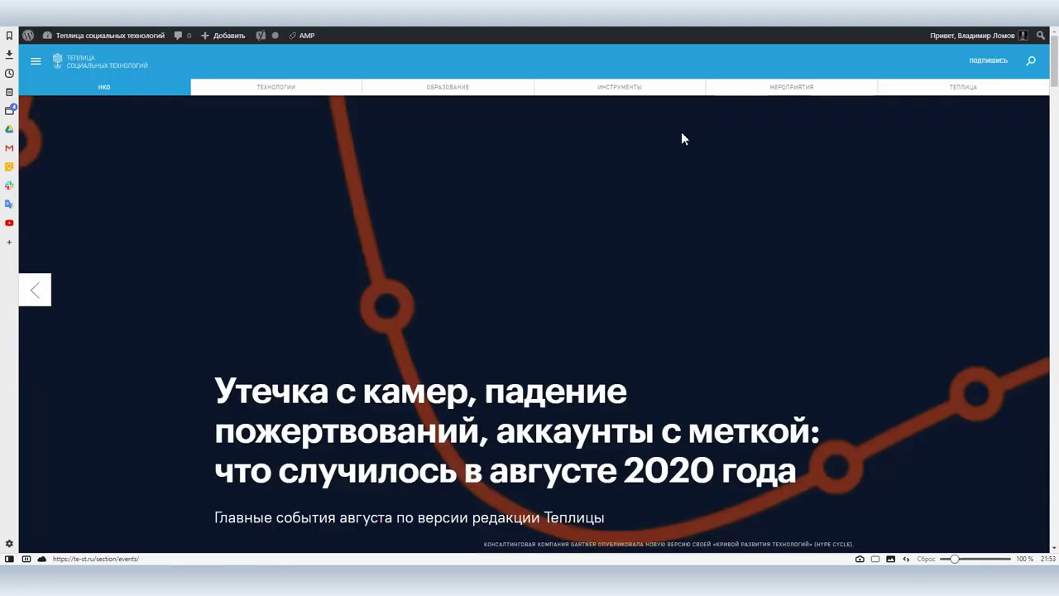
{"action": "scroll", "coordinate": [231, 123], "scroll_direction": "down", "scroll_amount": 3}
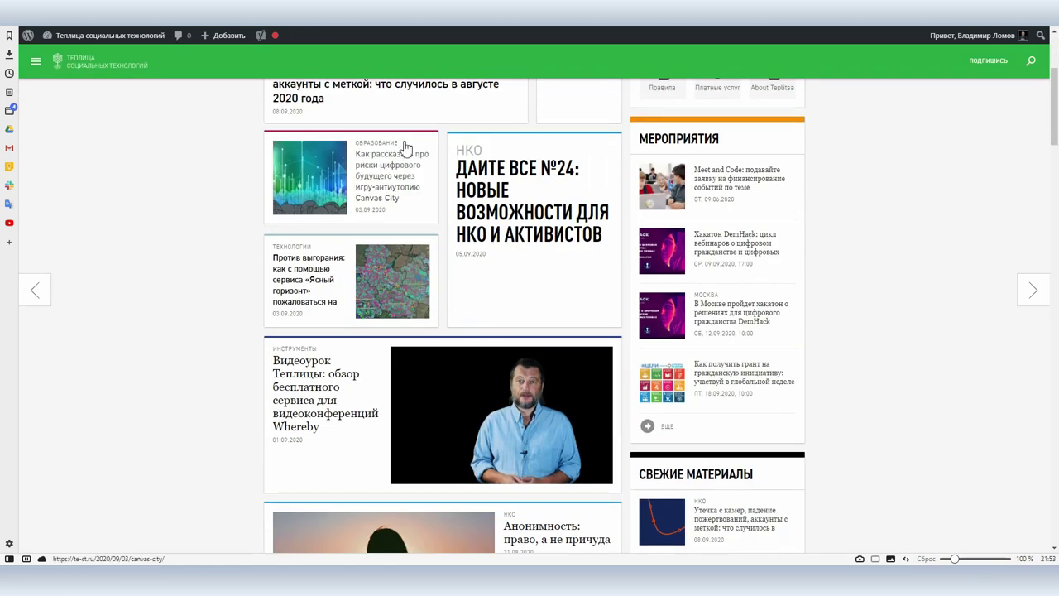
{"action": "left_click", "coordinate": [374, 172]}
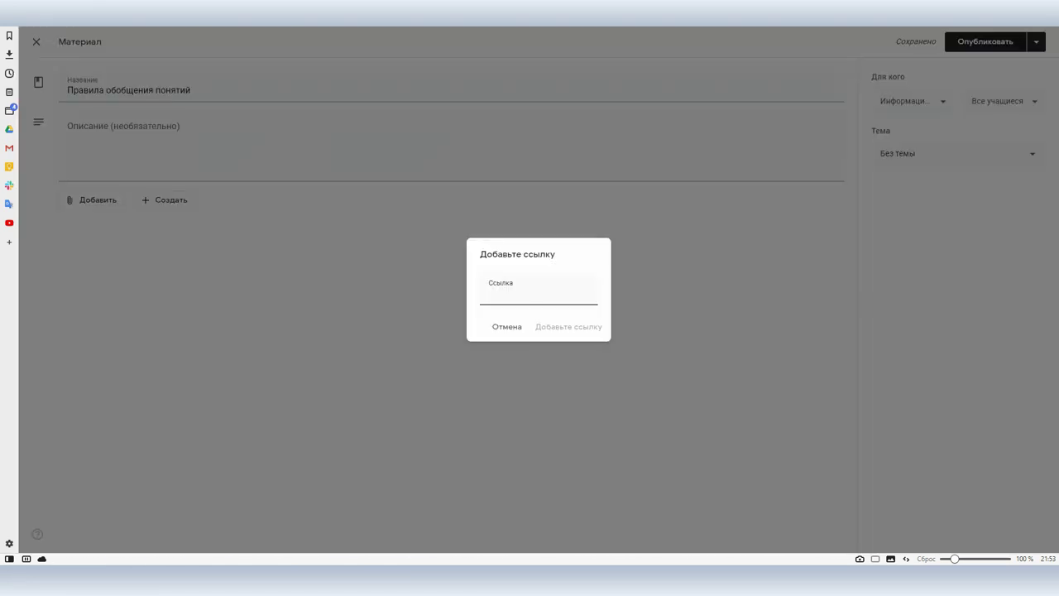
{"action": "type", "text": "https://te-st.ru/2020/09/03/canvas-city/"}
{"action": "left_click", "coordinate": [566, 327]}
{"action": "left_click", "coordinate": [165, 115]}
{"action": "type", "text": "Изучите опят Теплицы"}
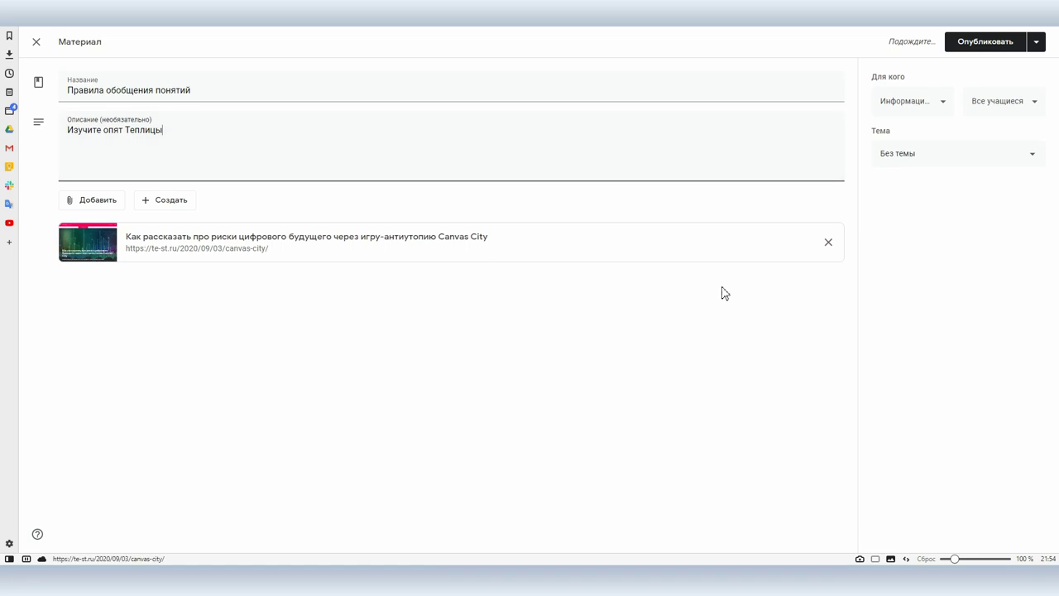
Restrict the material's recipients to only the first and third students in the list.
{"action": "left_click", "coordinate": [999, 107]}
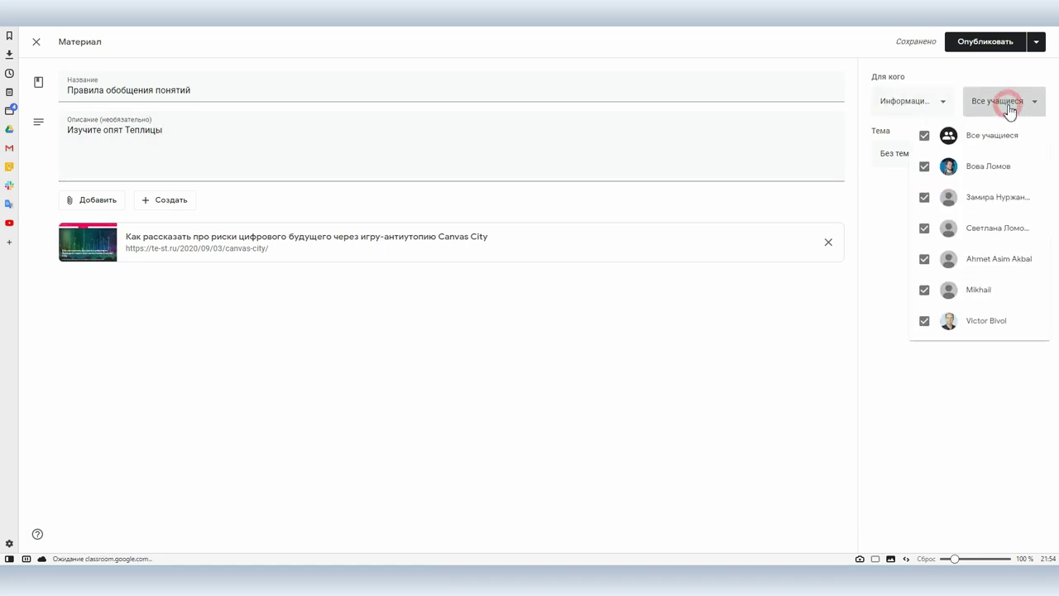
{"action": "left_click", "coordinate": [924, 136]}
{"action": "left_click", "coordinate": [924, 166]}
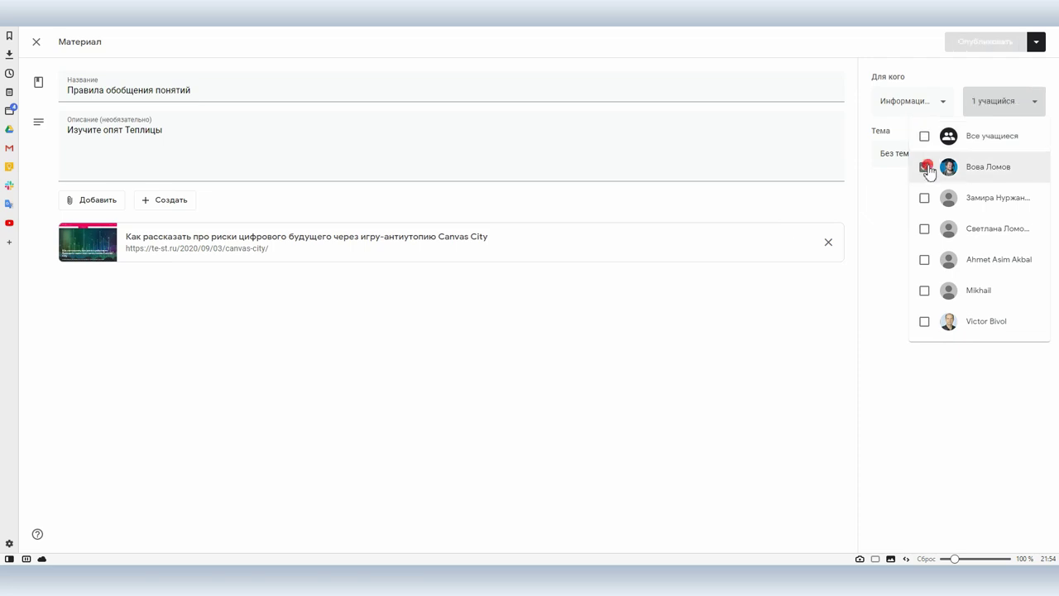
{"action": "left_click", "coordinate": [923, 230]}
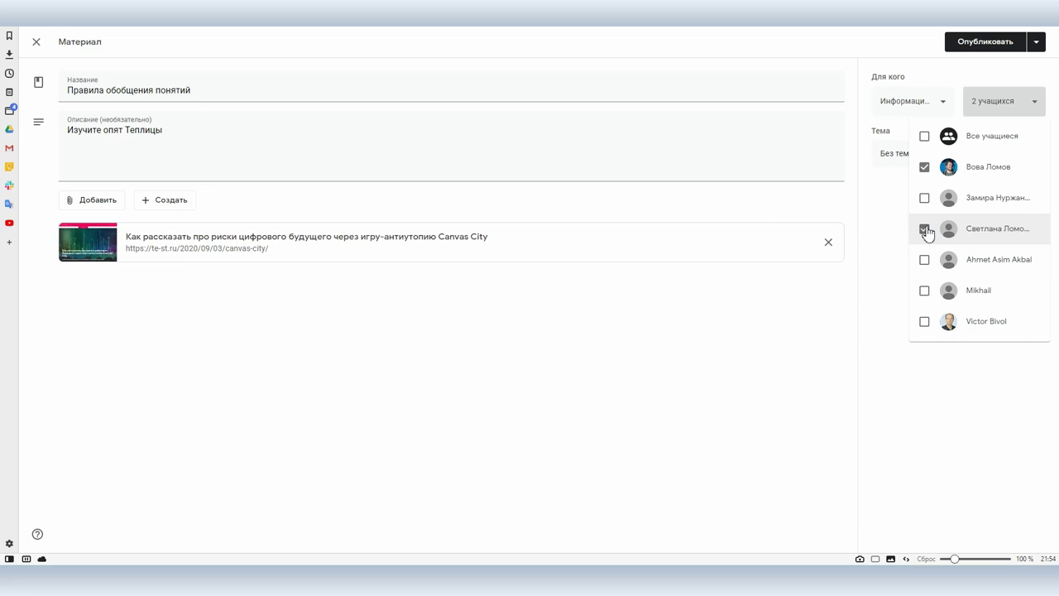
{"action": "left_click", "coordinate": [882, 219]}
Assign the material to the topic "Обобщение" and publish it.
{"action": "left_click", "coordinate": [910, 161]}
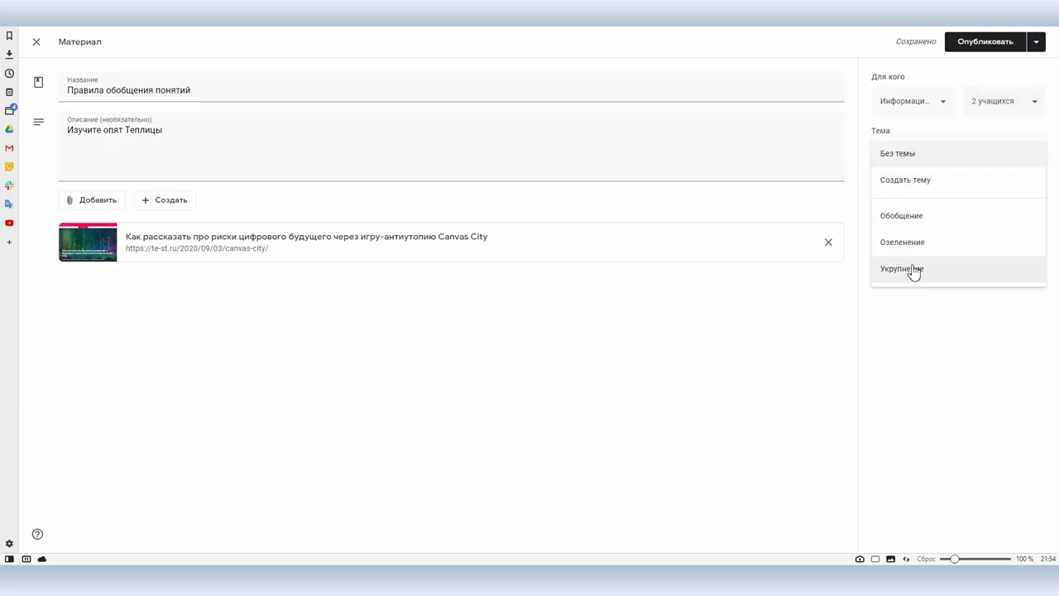
{"action": "left_click", "coordinate": [910, 216]}
{"action": "left_click", "coordinate": [968, 42]}
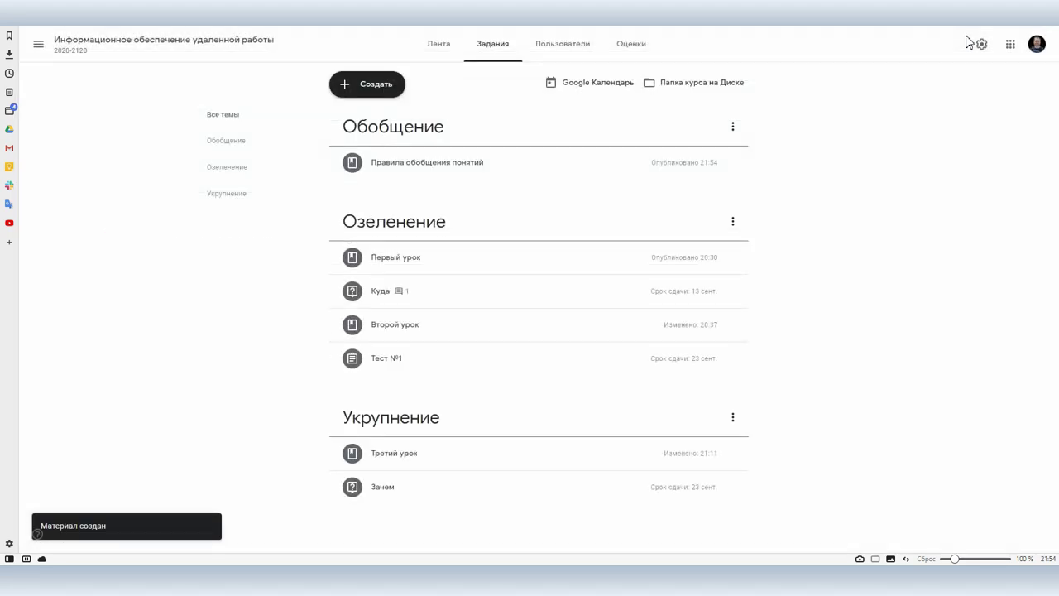
Create a question titled "Правила обобщения" with the instructions "Назовите 5 правил обобщения".
{"action": "left_click", "coordinate": [389, 93]}
{"action": "left_click", "coordinate": [372, 172]}
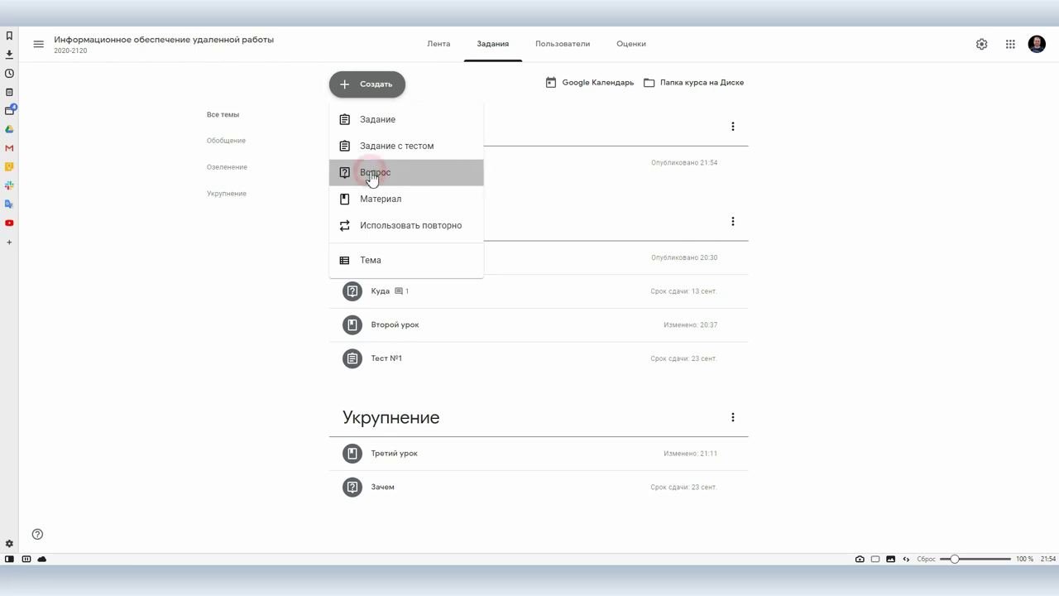
{"action": "type", "text": "Правила обобщения"}
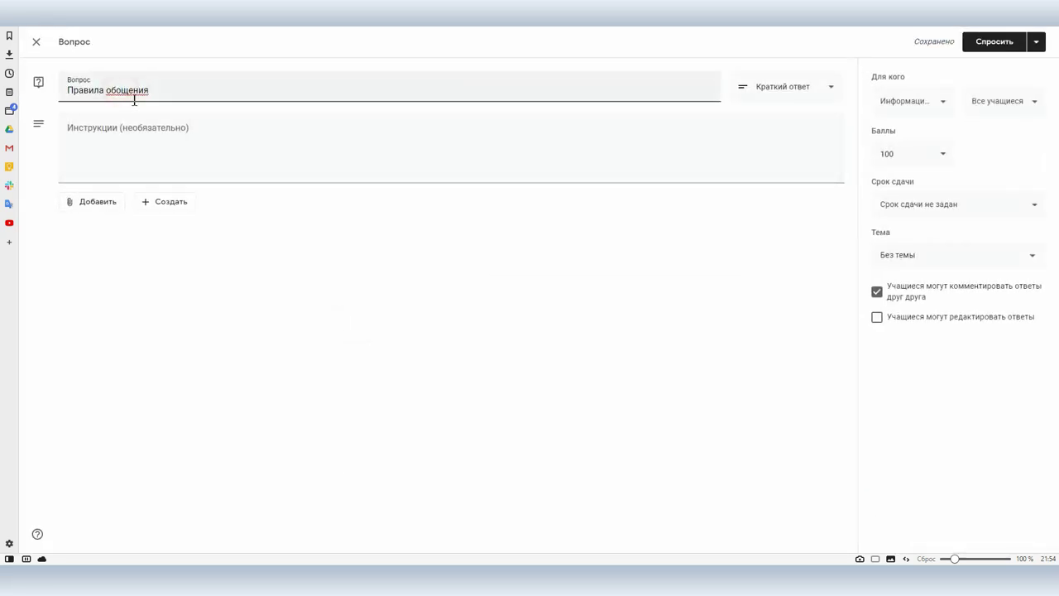
{"action": "left_click", "coordinate": [201, 144]}
{"action": "type", "text": "Назовите 5 праил"}
{"action": "key", "text": "BackSpace"}
{"action": "key", "text": "BackSpace"}
{"action": "type", "text": "вил обобщения"}
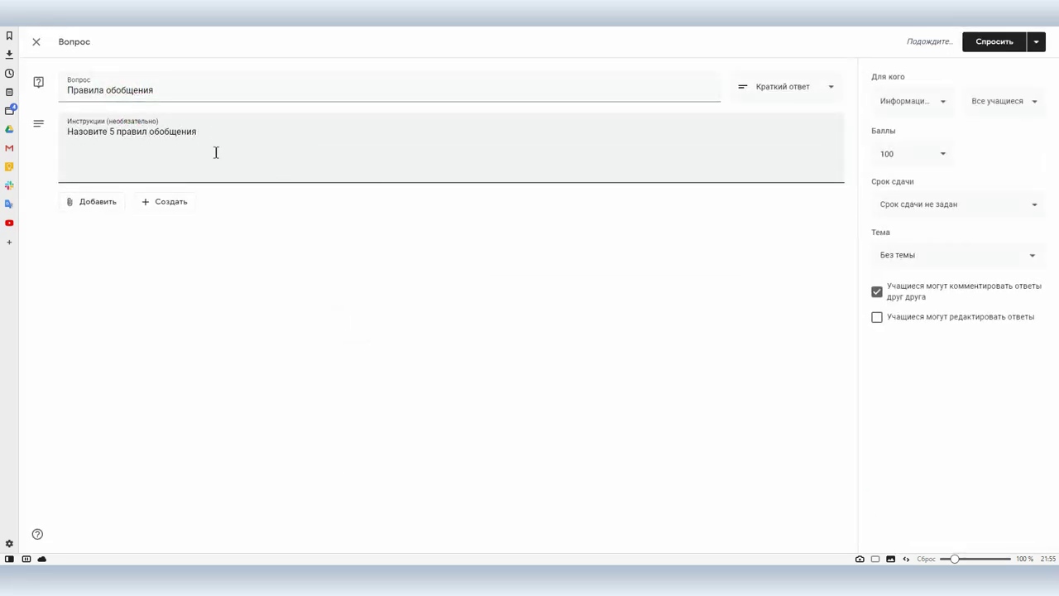
Limit the question's recipients to the first and third listed students instead of all students.
{"action": "left_click", "coordinate": [998, 103]}
{"action": "left_click", "coordinate": [922, 136]}
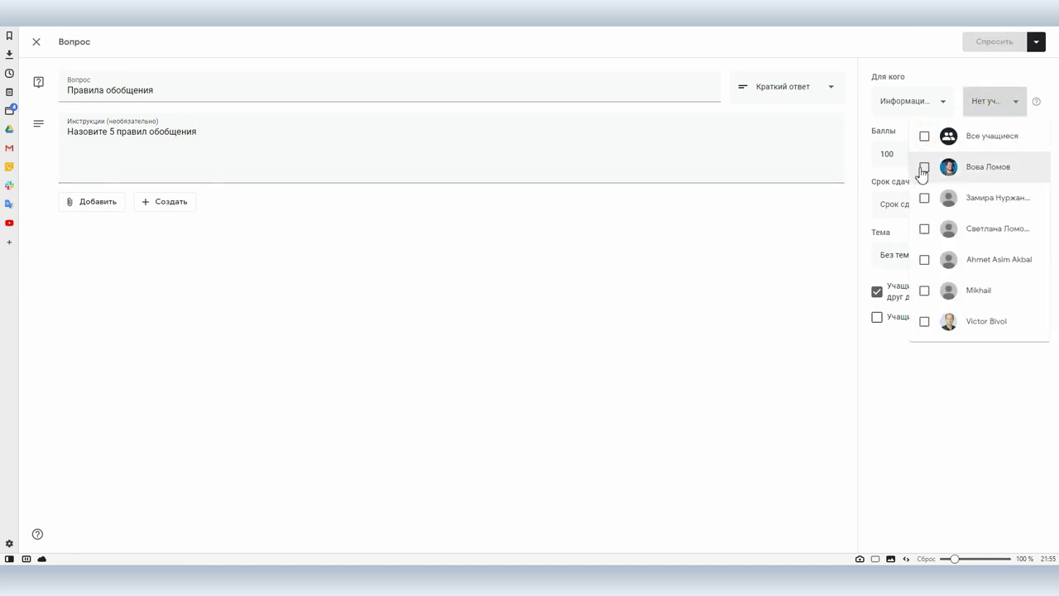
{"action": "left_click", "coordinate": [924, 167]}
{"action": "left_click", "coordinate": [925, 229]}
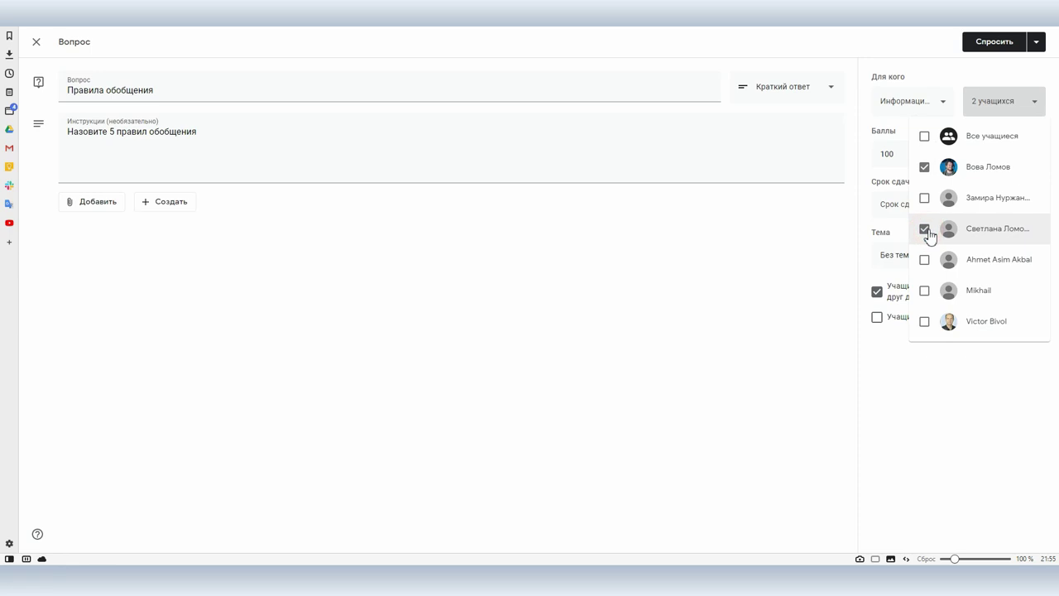
Set the question's points to 20 and its due date to 30 September.
{"action": "left_click", "coordinate": [910, 153]}
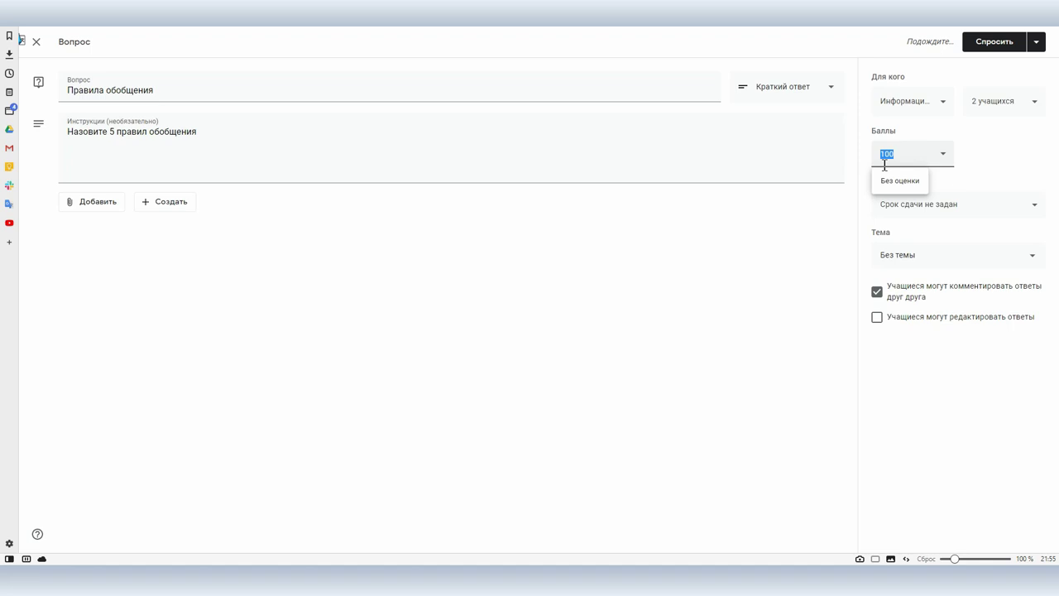
{"action": "type", "text": "10020"}
{"action": "left_click", "coordinate": [1019, 157]}
{"action": "left_click", "coordinate": [969, 201]}
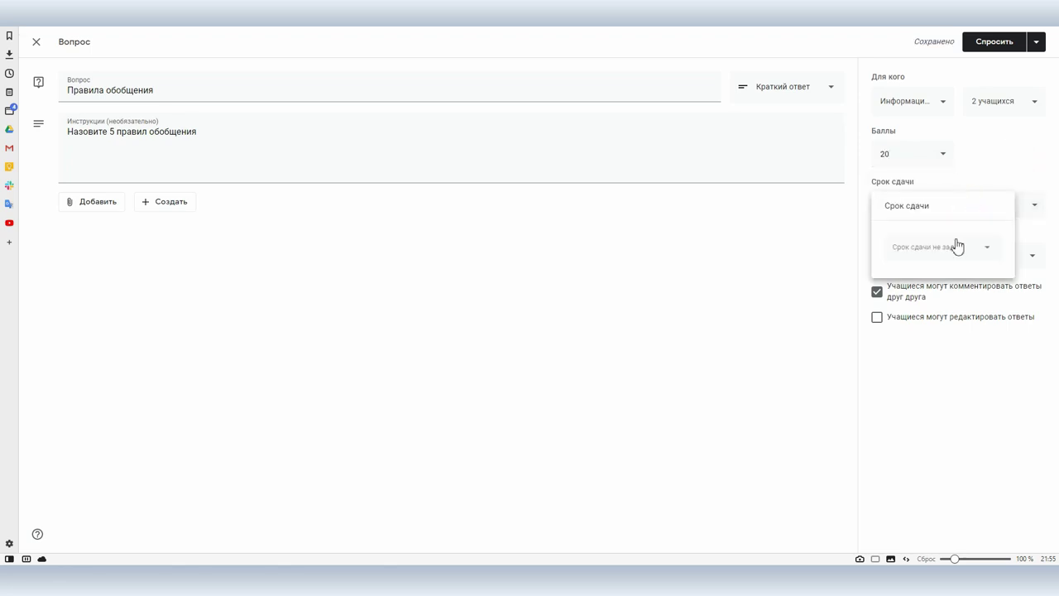
{"action": "left_click", "coordinate": [958, 246]}
{"action": "left_click", "coordinate": [929, 373]}
{"action": "left_click", "coordinate": [931, 377]}
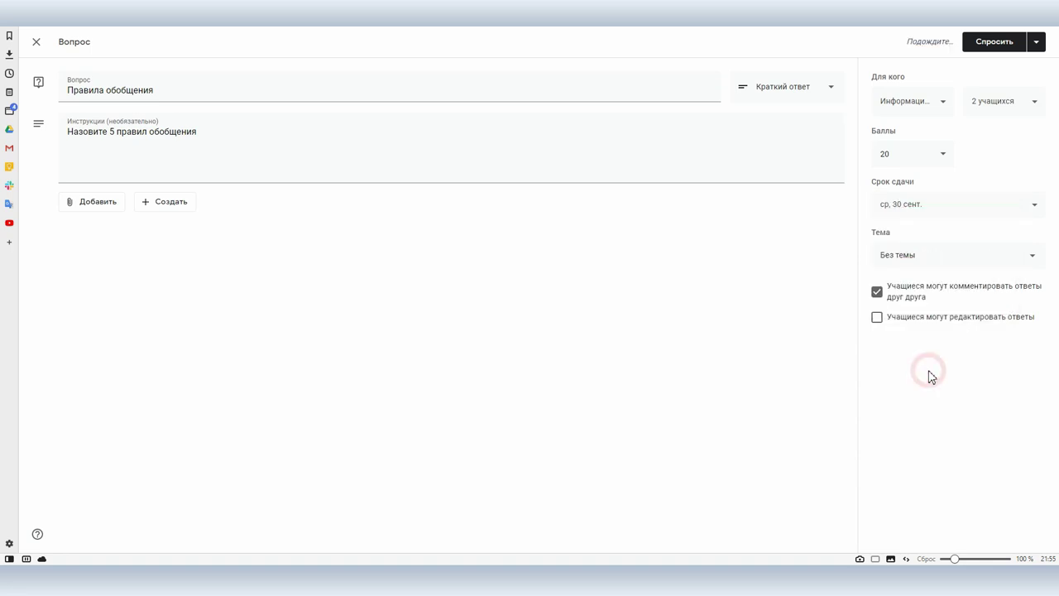
Place the question under the topic "Обобщение" and publish it.
{"action": "left_click", "coordinate": [886, 263]}
{"action": "left_click", "coordinate": [898, 315]}
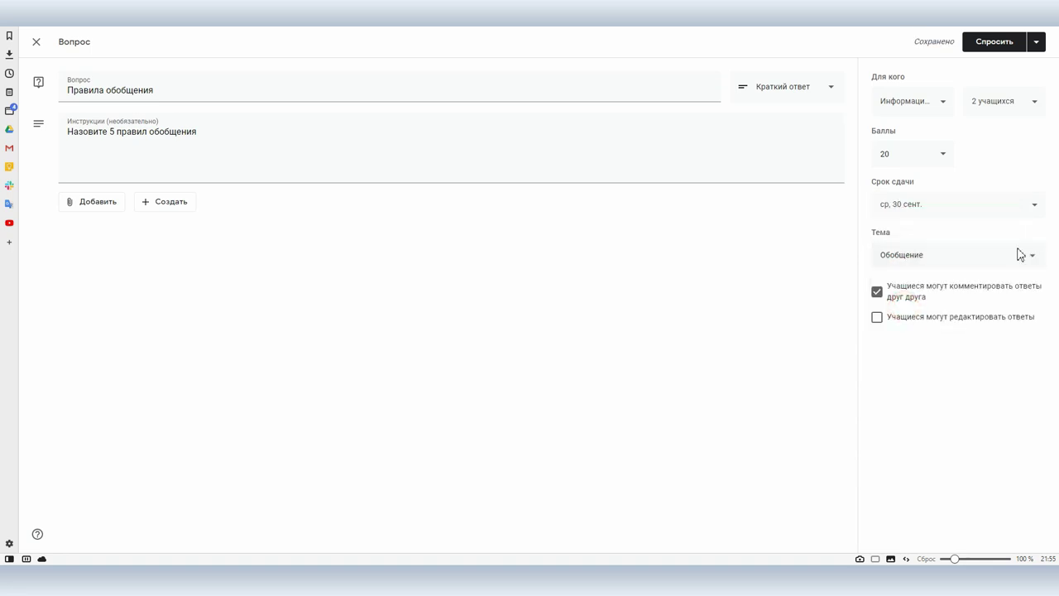
{"action": "left_click", "coordinate": [985, 43]}
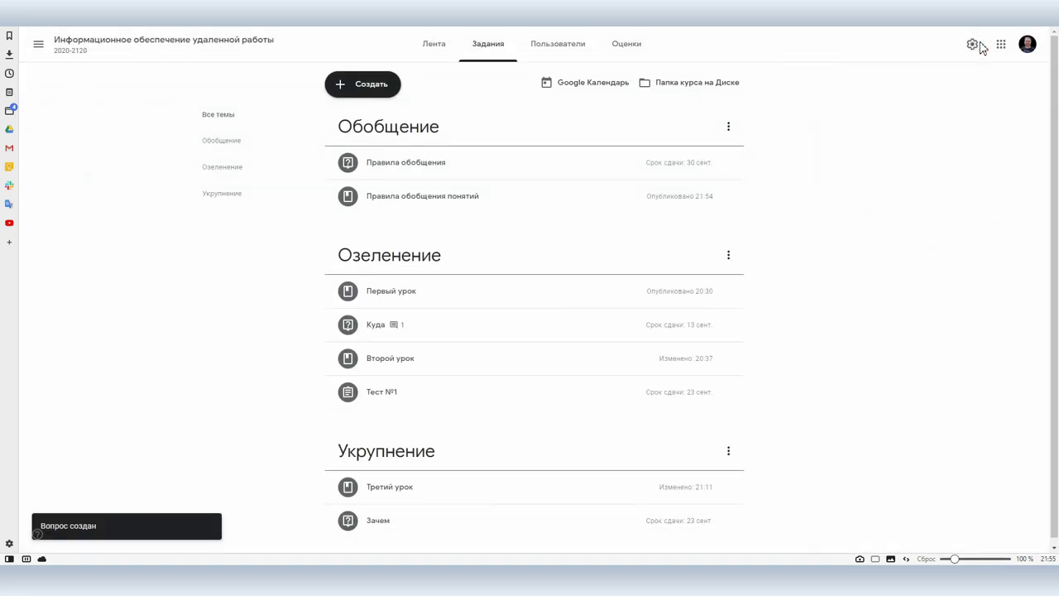
Move the material "Правила обобщения понятий" above the question within the "Обобщение" topic, and open the choices for creating another item.
{"action": "left_click_drag", "start_coordinate": [444, 195], "coordinate": [452, 160]}
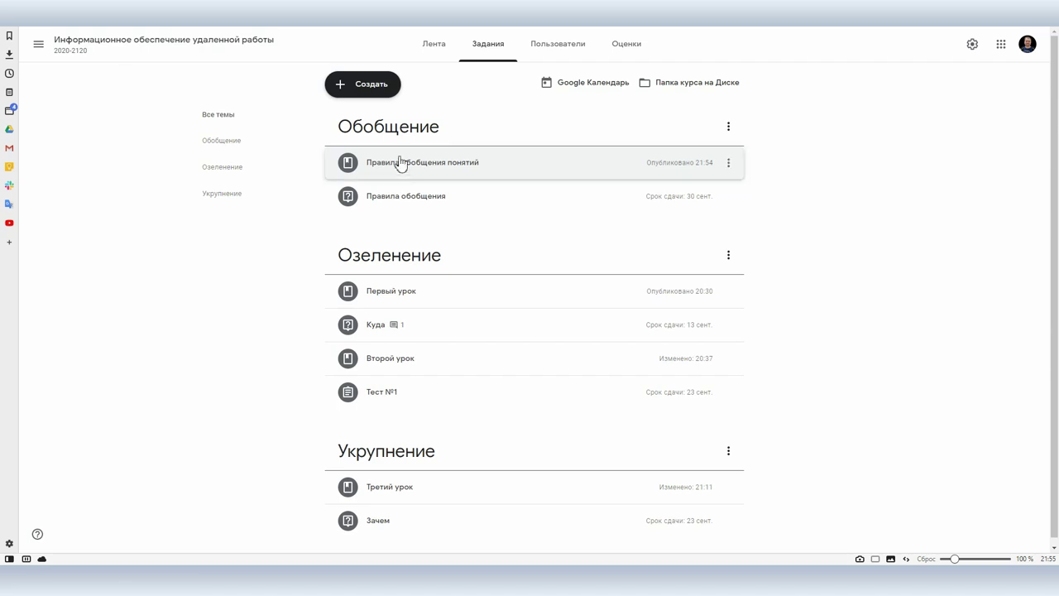
{"action": "left_click", "coordinate": [368, 86]}
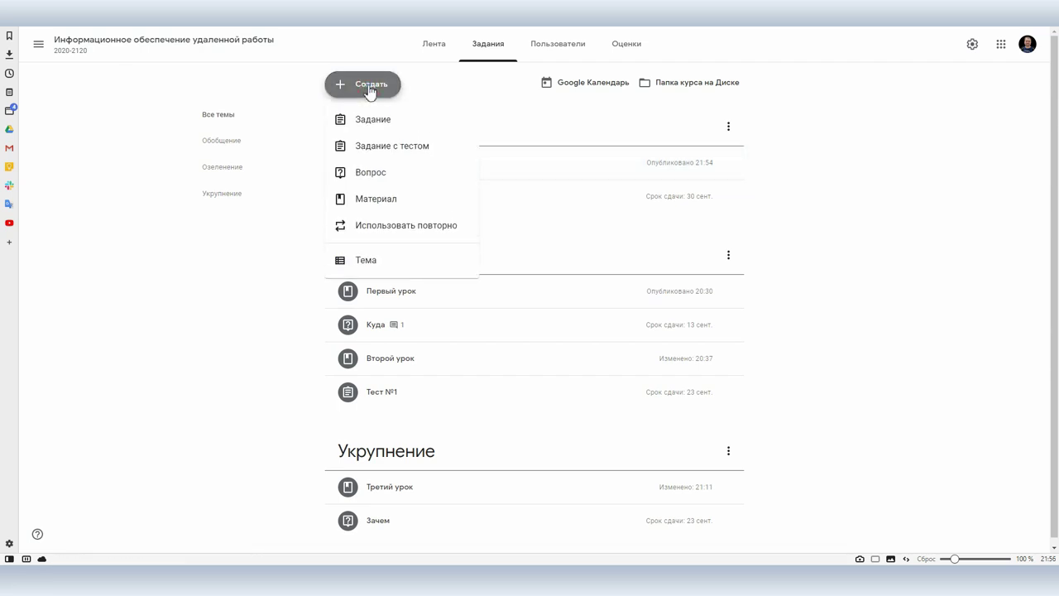